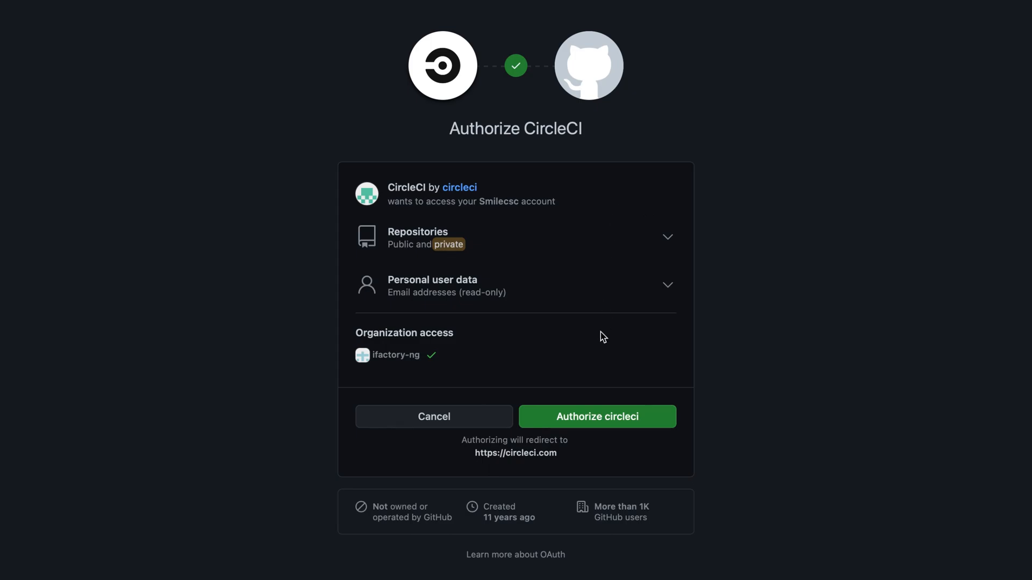
Authorize CircleCI to access the GitHub account and confirm access with the account password.
left_click(620, 417)
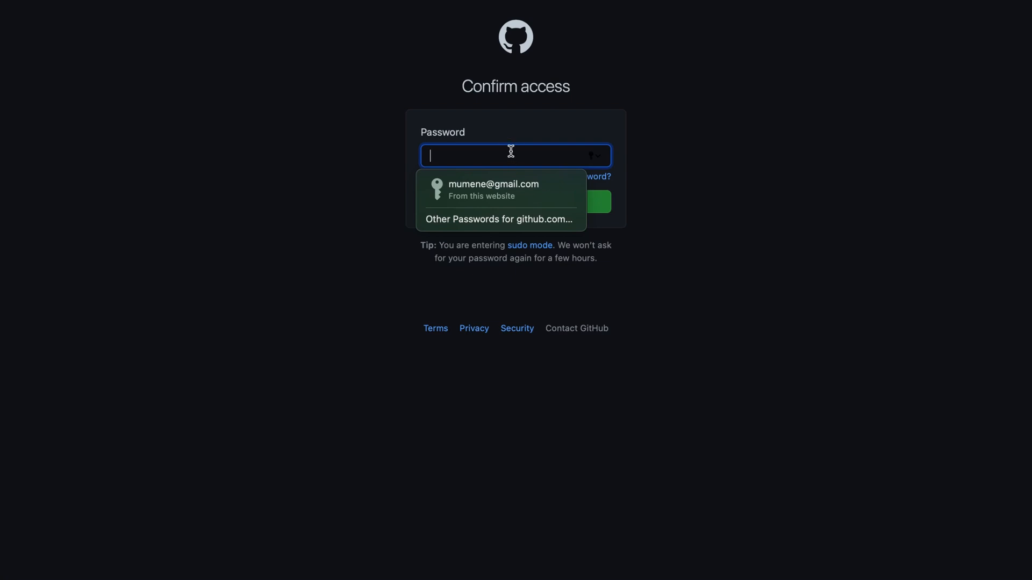
type("••")
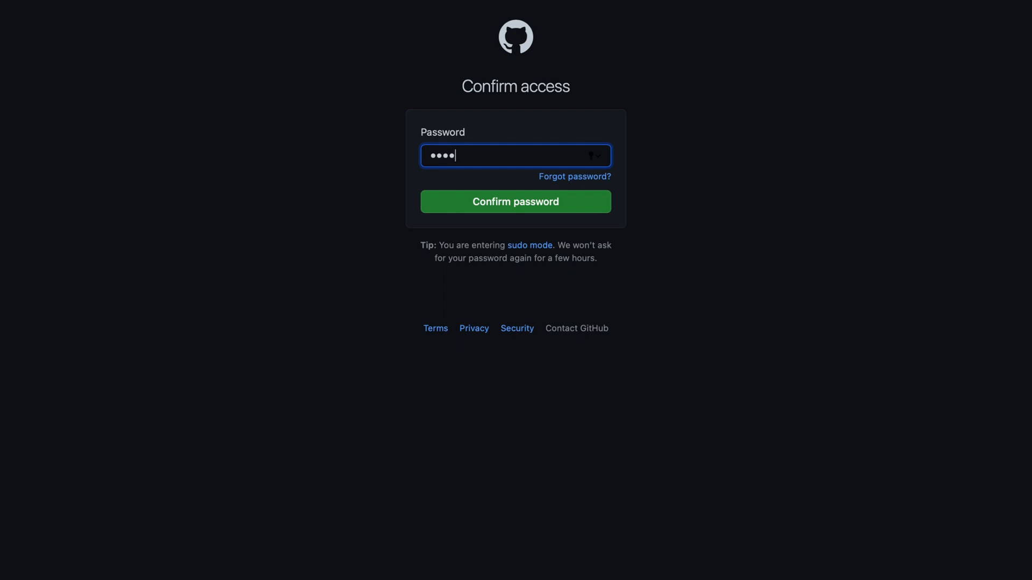
type("••••••••••")
left_click(539, 207)
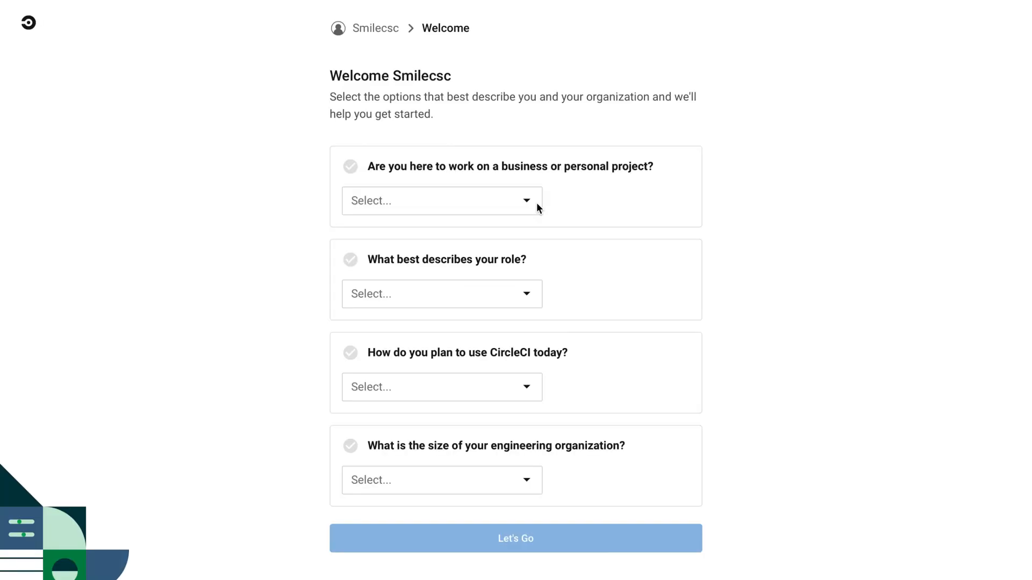
Complete the welcome questionnaire with Personal, Software Engineer, Set up a project and 1 to 5 engineers, and submit it.
left_click(526, 203)
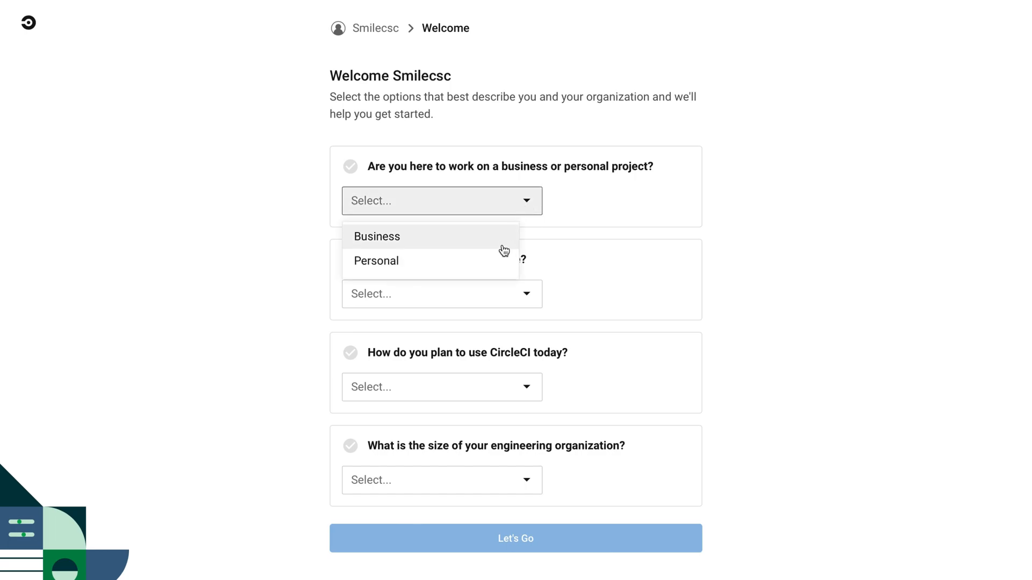
left_click(500, 261)
left_click(524, 293)
left_click(484, 328)
left_click(527, 371)
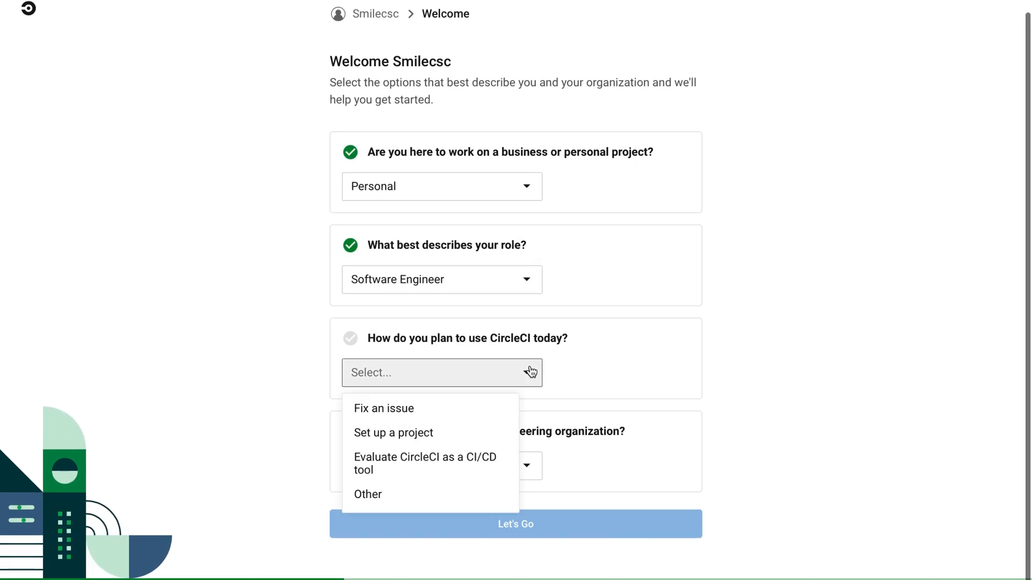
left_click(490, 438)
left_click(521, 466)
left_click(405, 497)
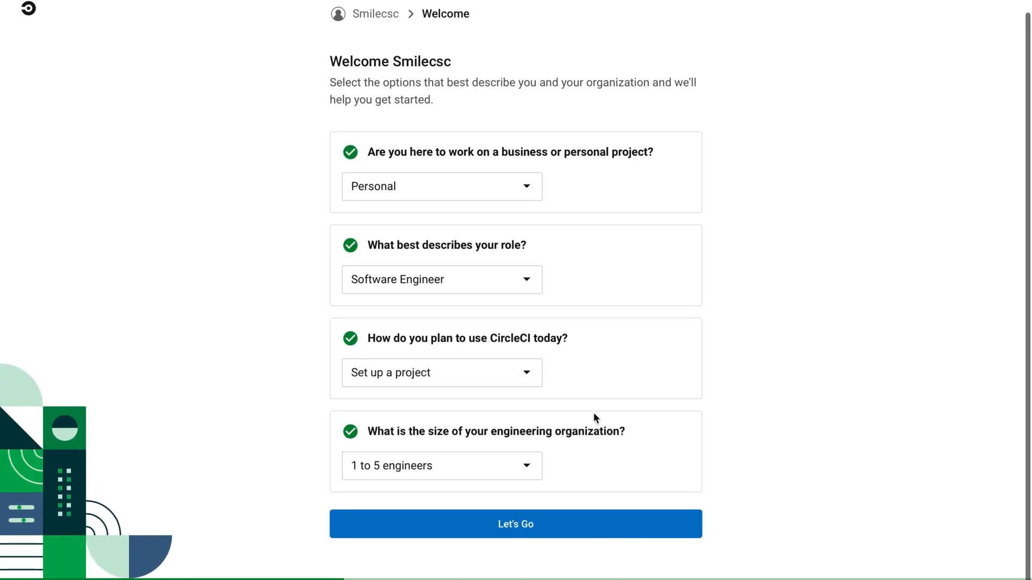
left_click(590, 523)
Set up the repository repo using the Fastest option, which commits a starter CI pipeline to a new branch.
left_click(613, 268)
left_click(615, 170)
left_click(530, 240)
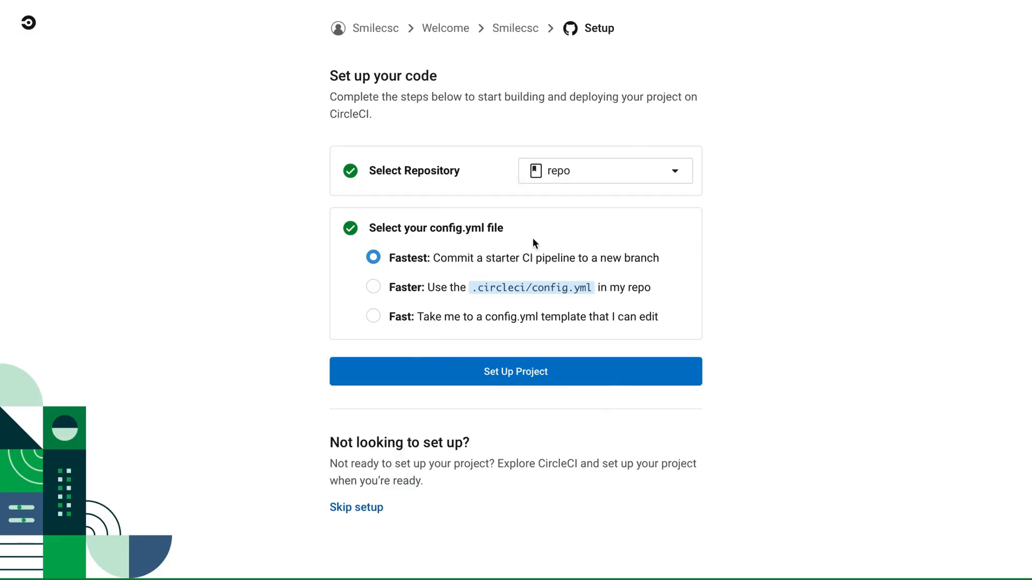
left_click(562, 371)
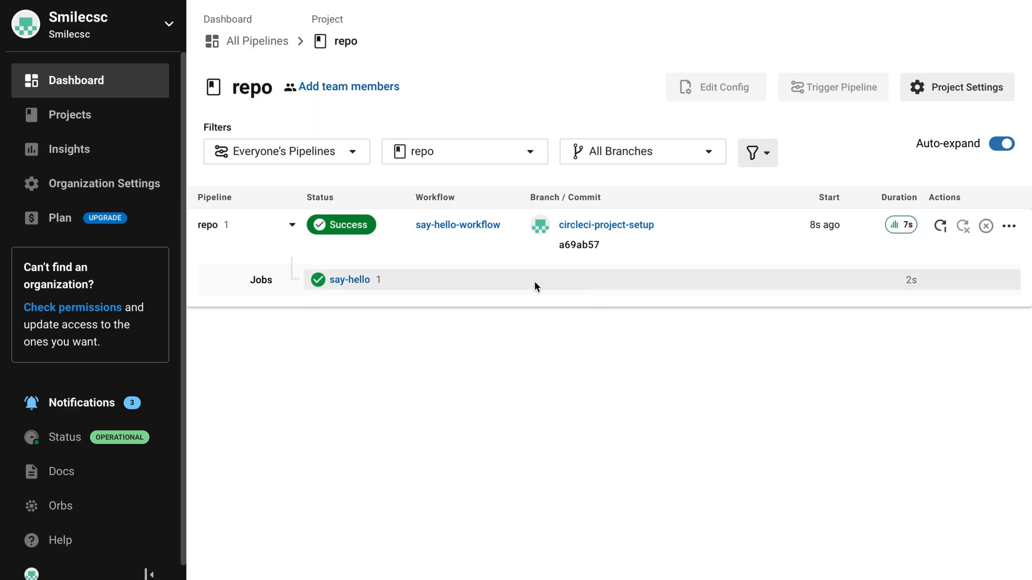
Inspect the say-hello-workflow run and return to the pipelines of the circleci-project-setup branch.
left_click(439, 233)
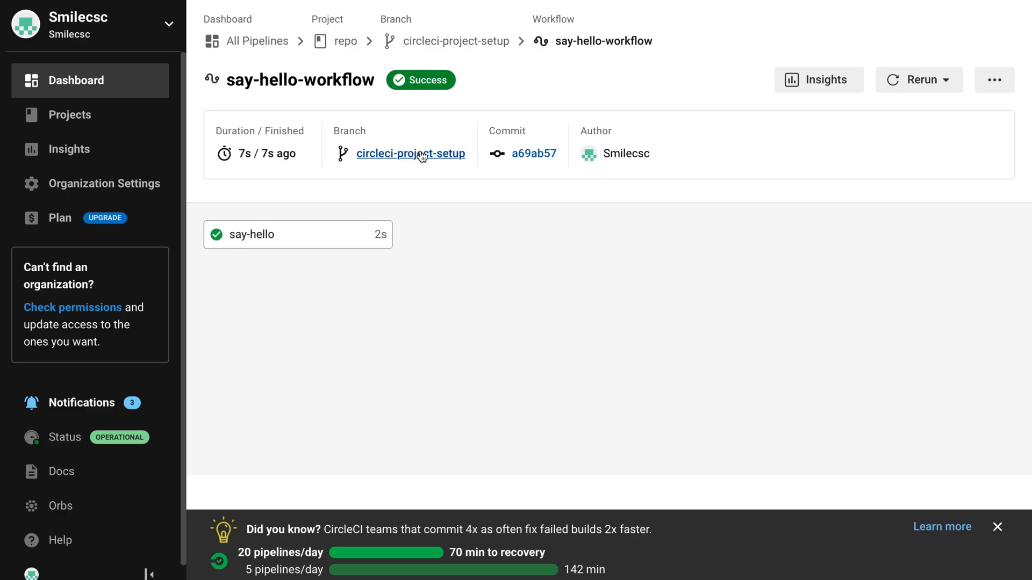
left_click(452, 41)
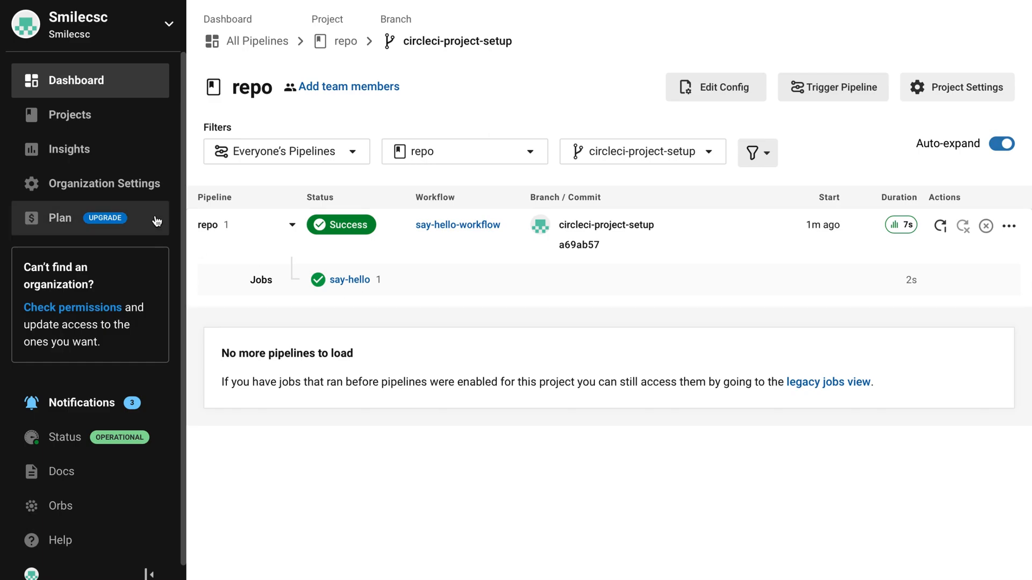
Open the configuration file of the repo project from the projects list.
left_click(111, 126)
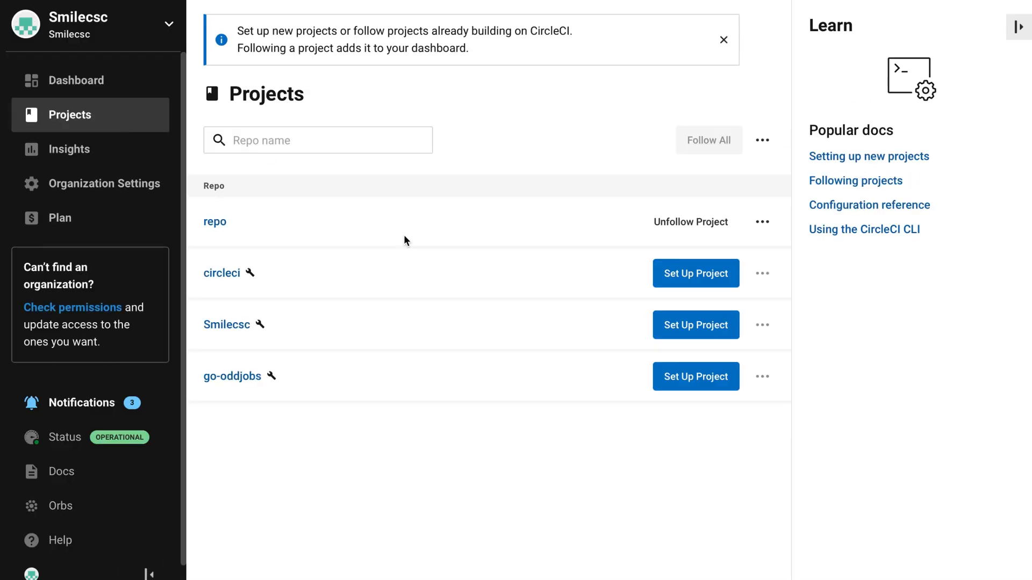
left_click(771, 229)
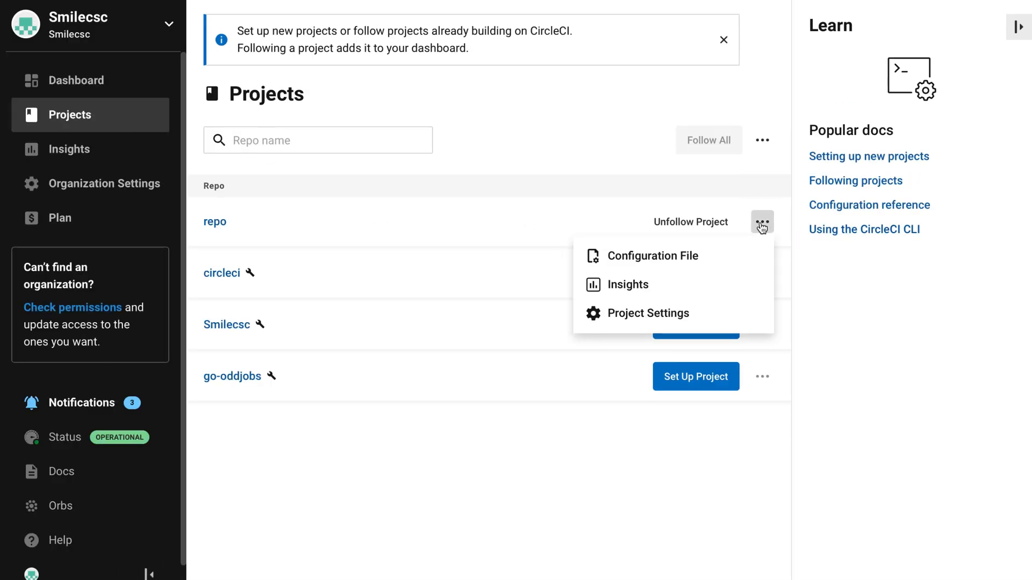
left_click(734, 258)
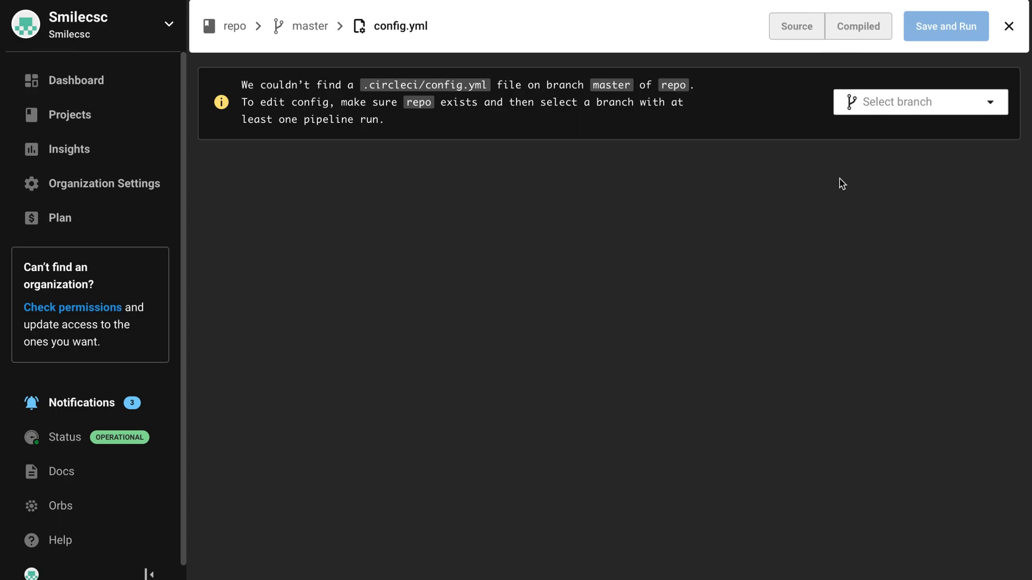
left_click(930, 105)
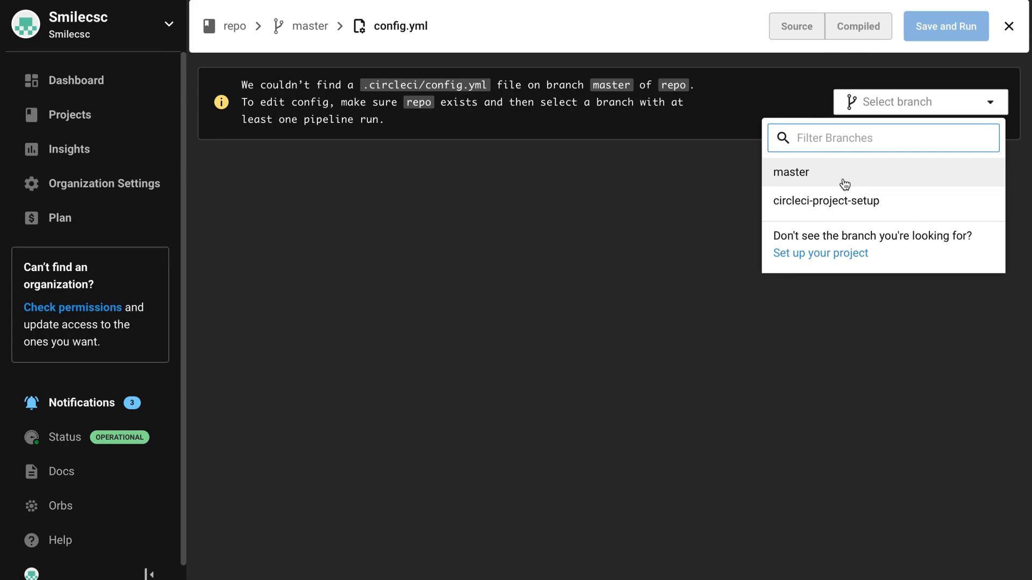
type("master")
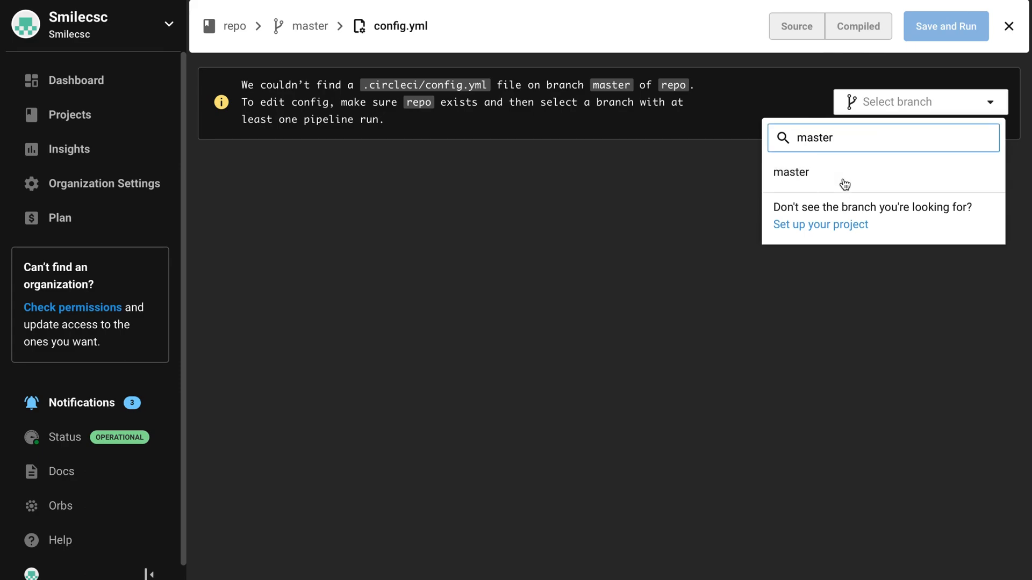
left_click(707, 249)
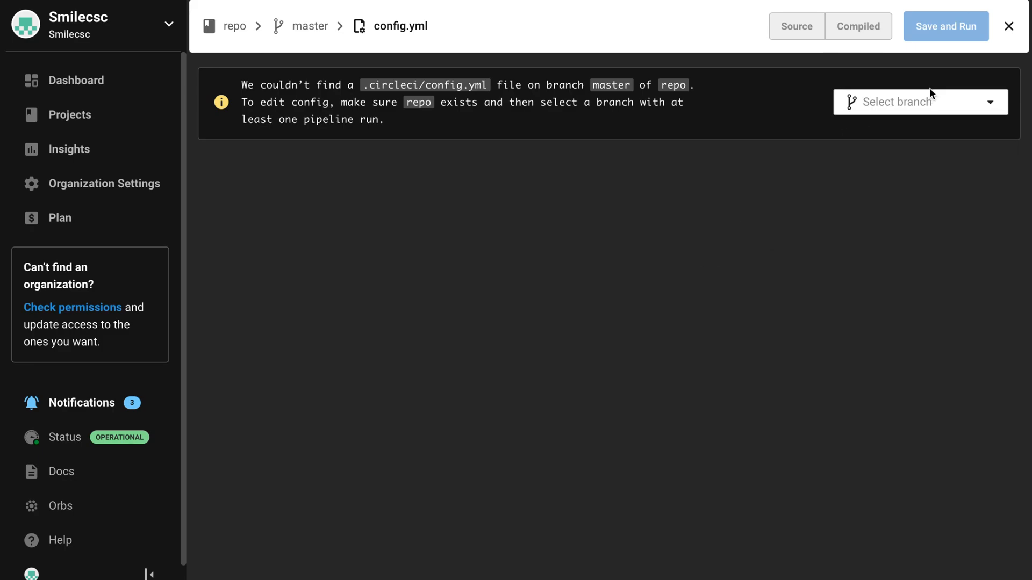
Filter the branches for master, start setting up the project from there, and choose the Android sample config.
left_click(930, 103)
type("master")
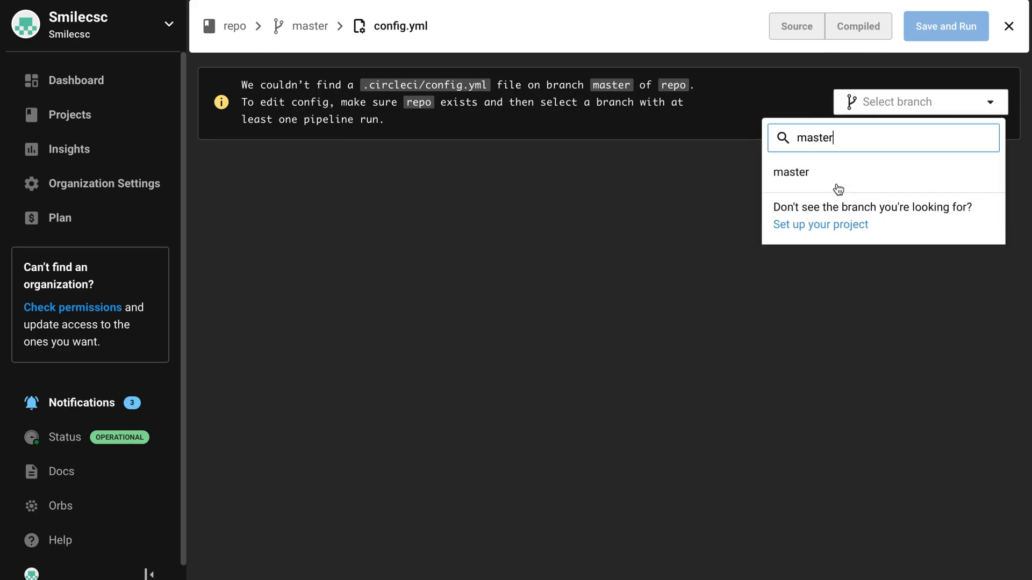
left_click(832, 227)
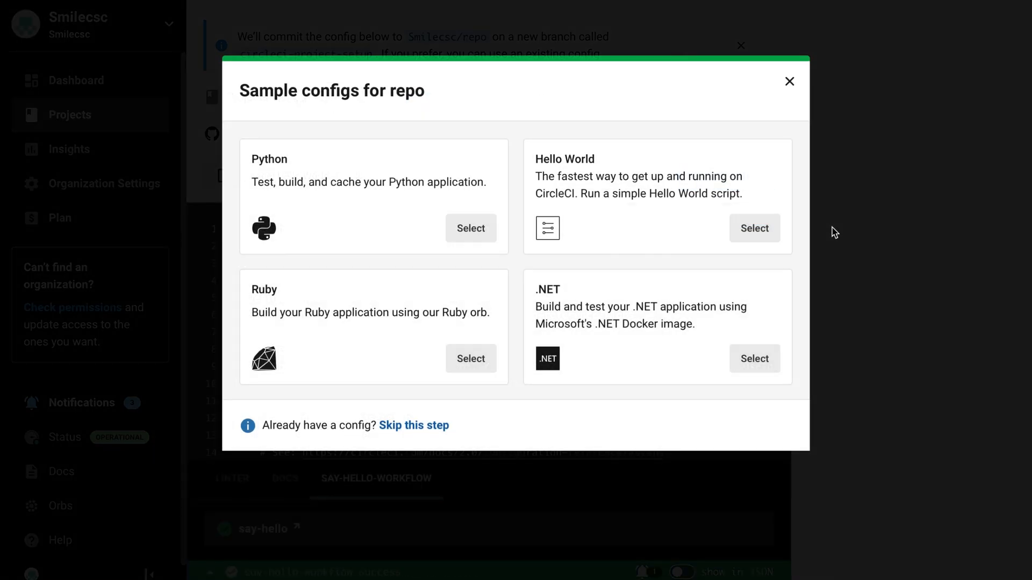
scroll(640, 336, "down", 10)
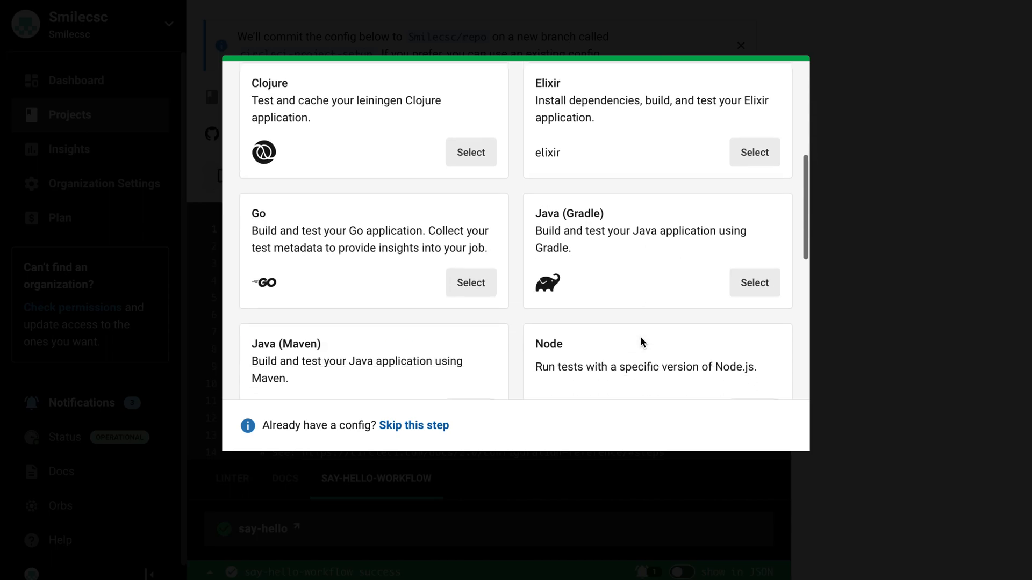
scroll(641, 336, "down", 8)
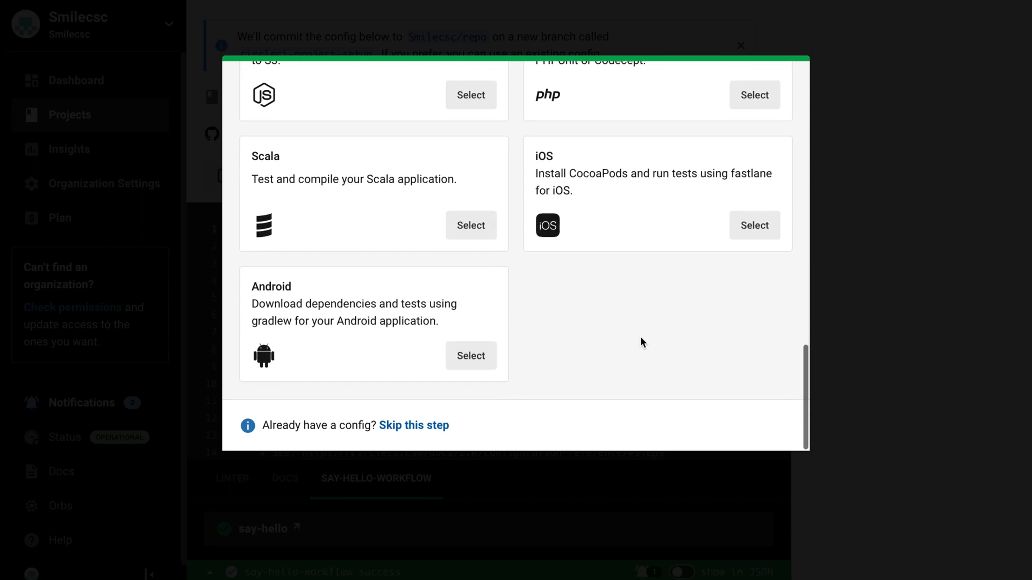
left_click(475, 355)
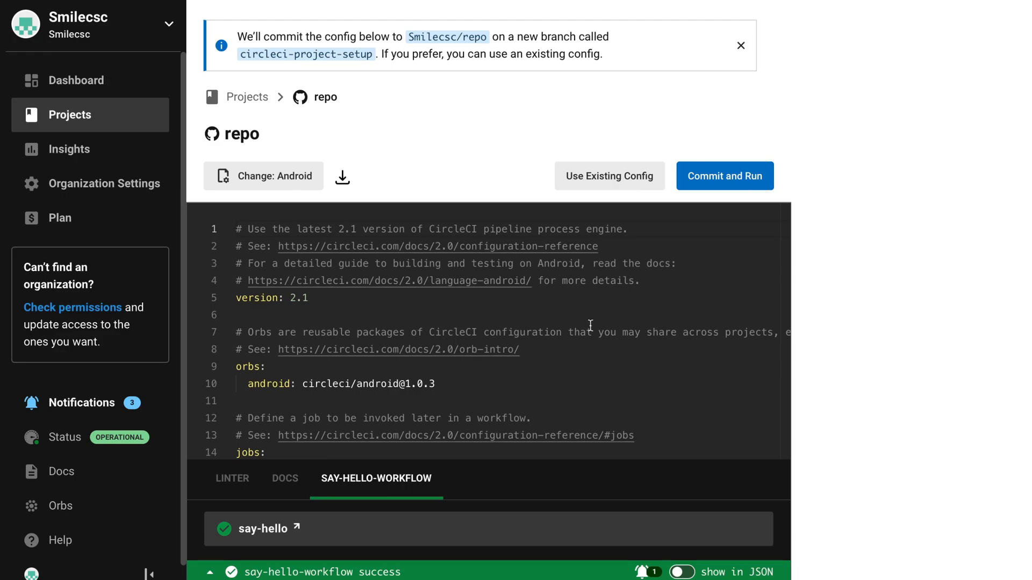
Review the Android config down to its workflows section, and commit and run it on the circleci-project-setup branch.
scroll(590, 326, "down", 5)
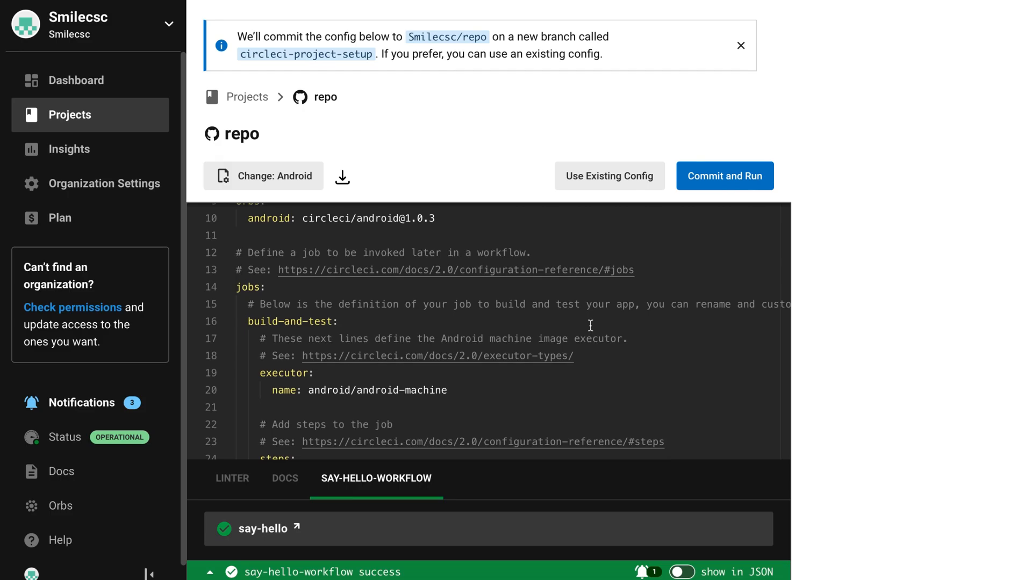
scroll(591, 325, "down", 5)
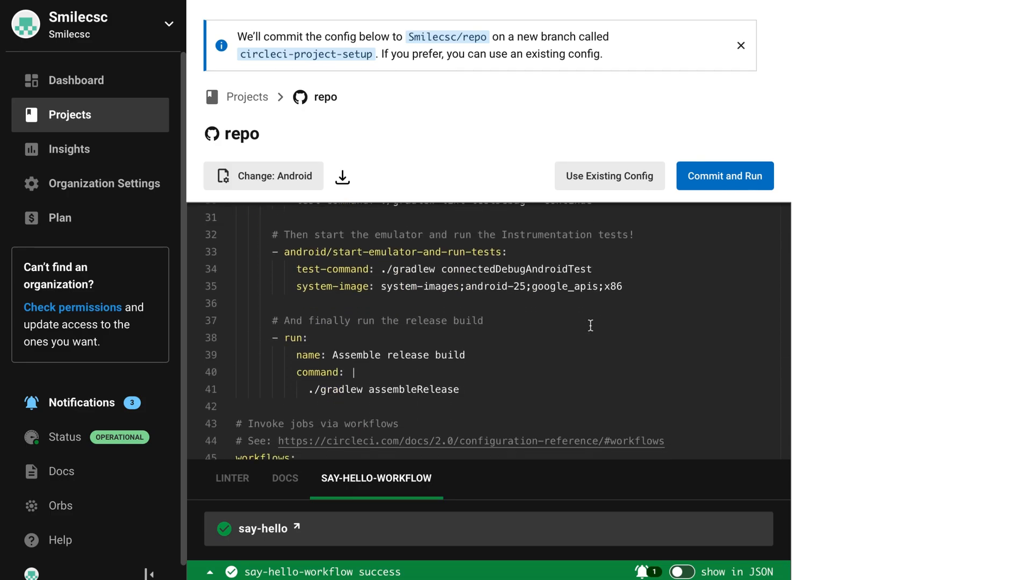
scroll(590, 325, "down", 2)
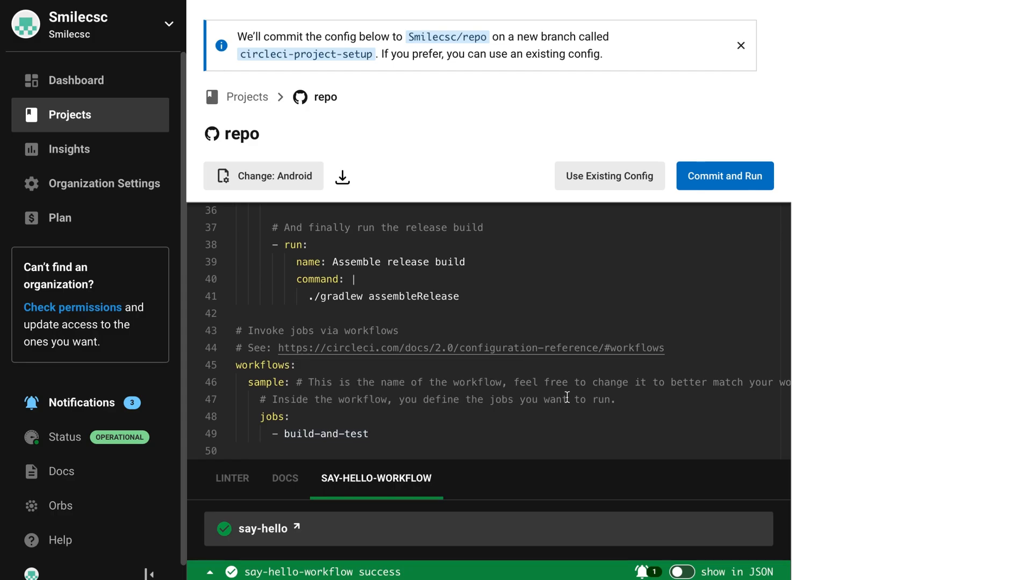
scroll(567, 398, "up", 1)
scroll(568, 398, "up", 4)
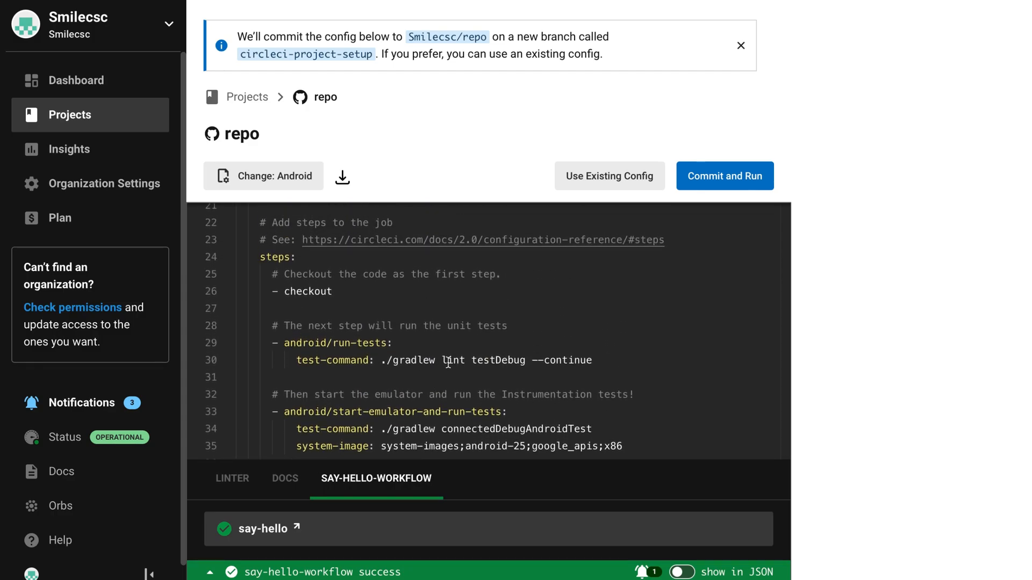
scroll(449, 363, "up", 6)
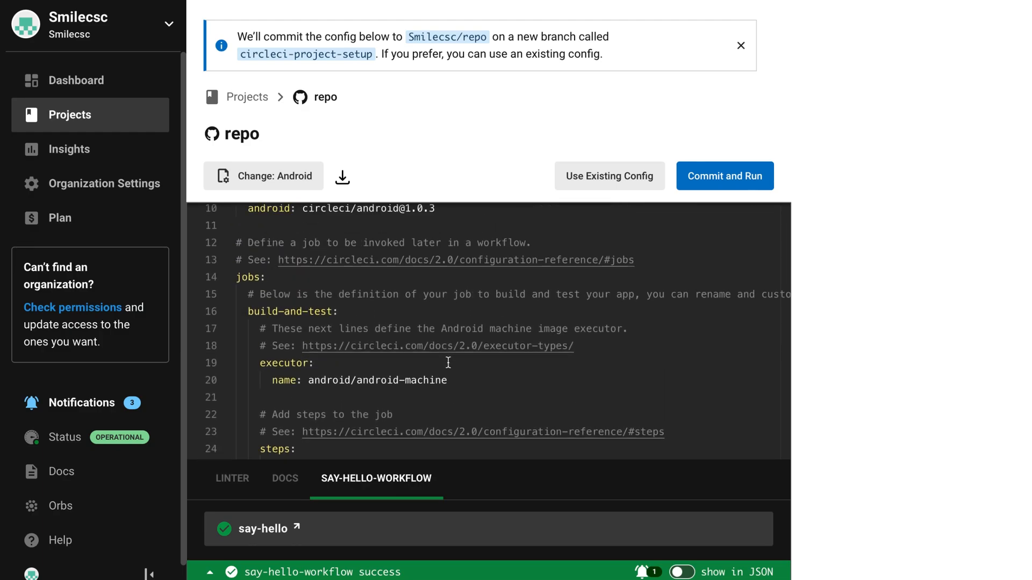
scroll(448, 363, "up", 2)
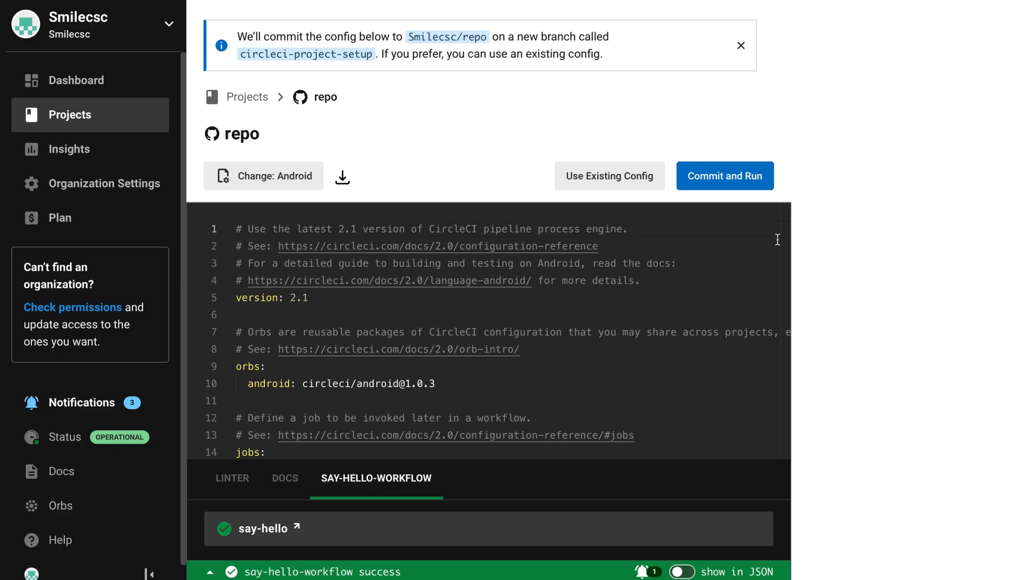
left_click(745, 180)
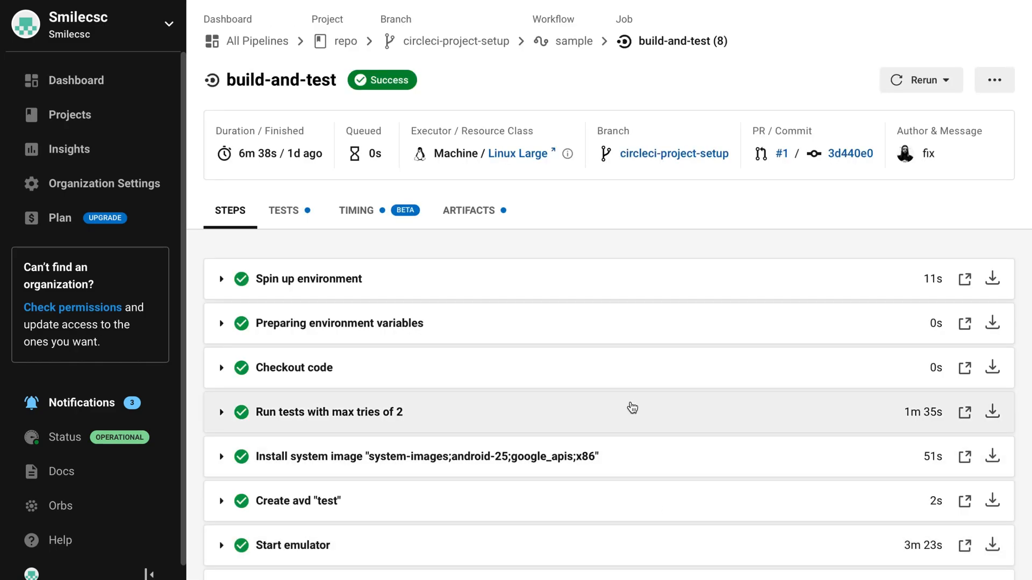
Switch to the Circleci project setup pull request on GitHub, expand its checks, and merge it into master.
left_click(357, 211)
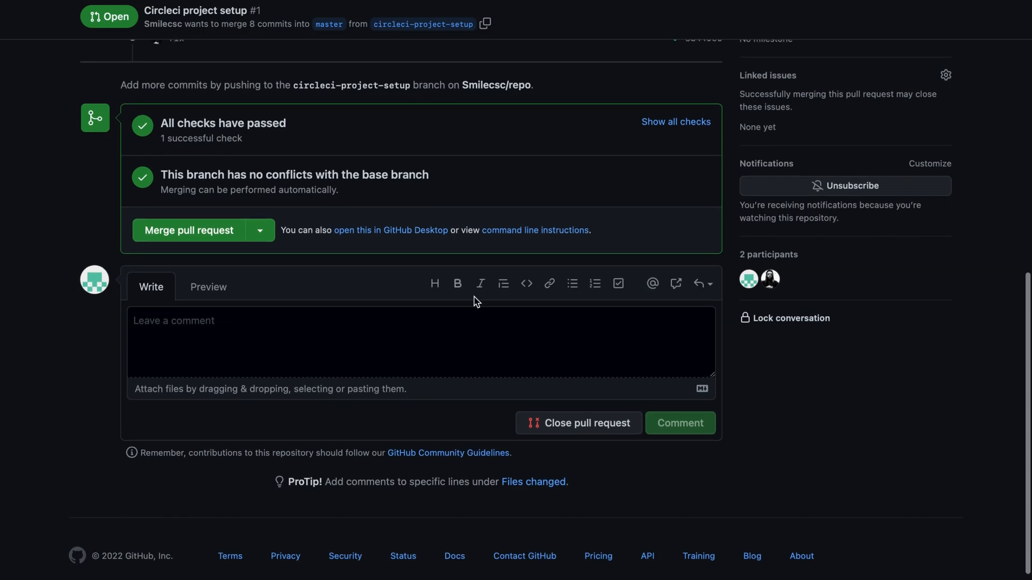
left_click(384, 145)
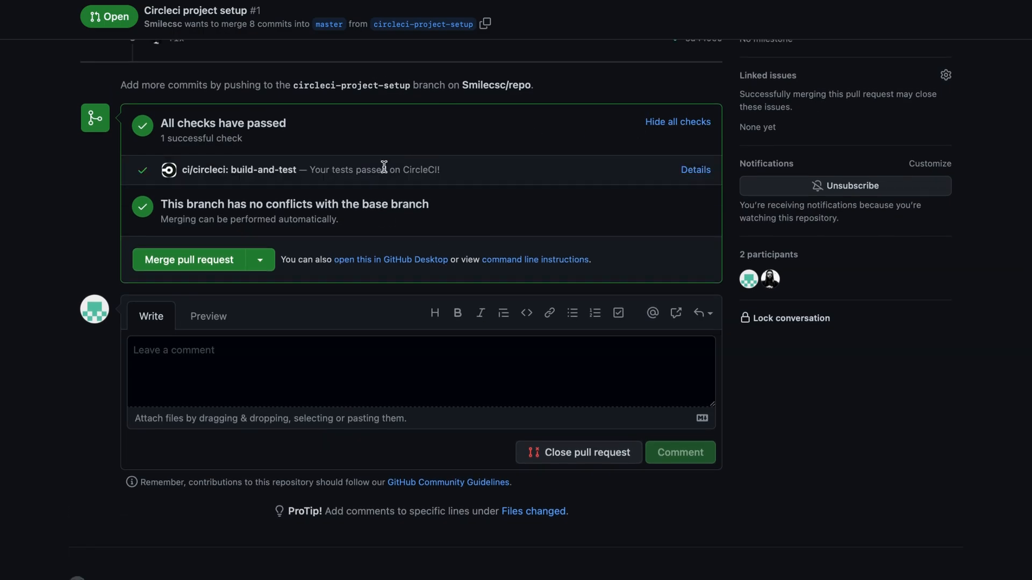
left_click(204, 264)
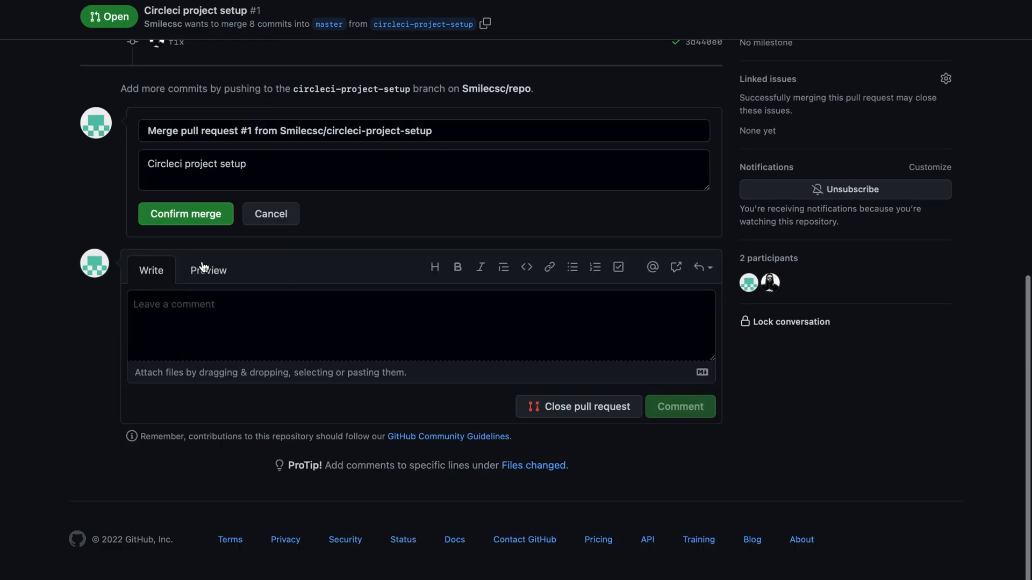
left_click(206, 222)
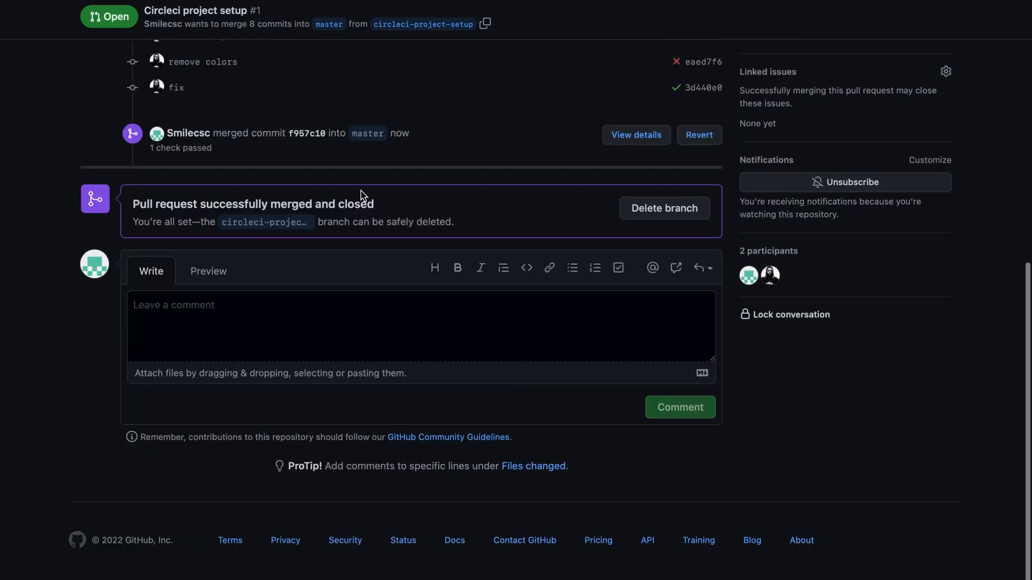
Delete the merged circleci-project-setup branch.
scroll(360, 192, "up", 2)
left_click(659, 333)
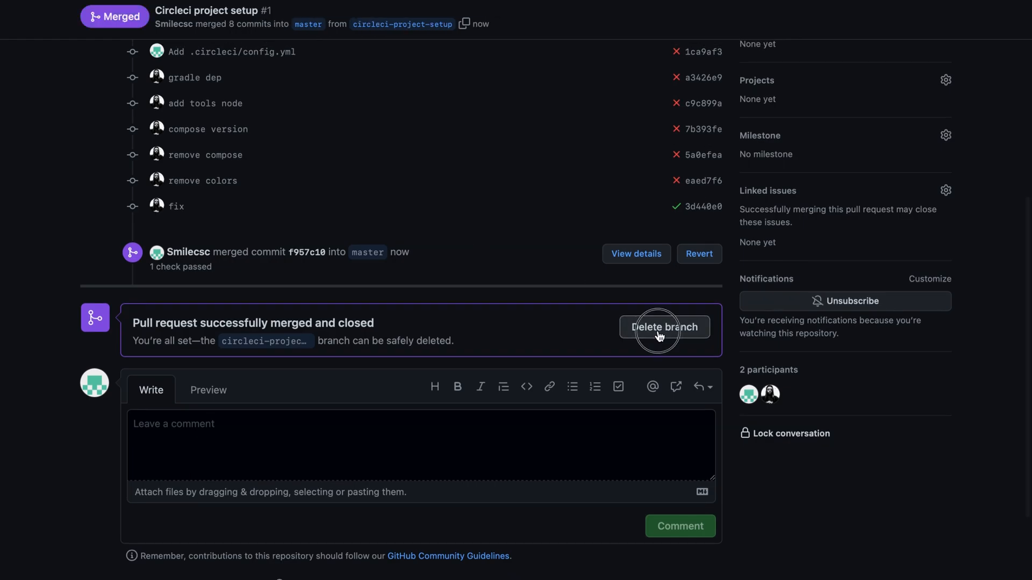
Open the general settings of the GitHub repository repo.
scroll(450, 218, "up", 4)
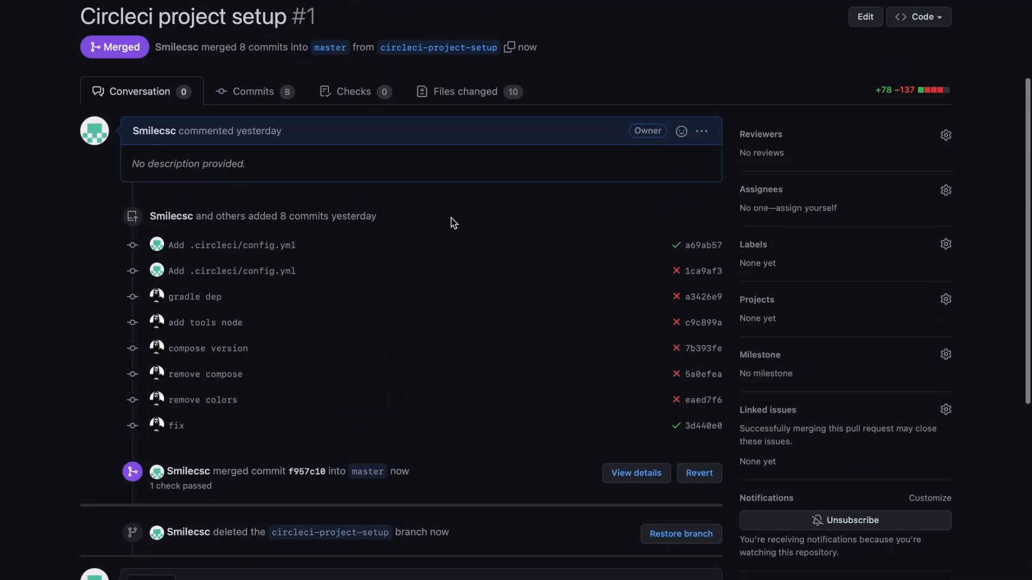
scroll(451, 218, "up", 2)
left_click(668, 62)
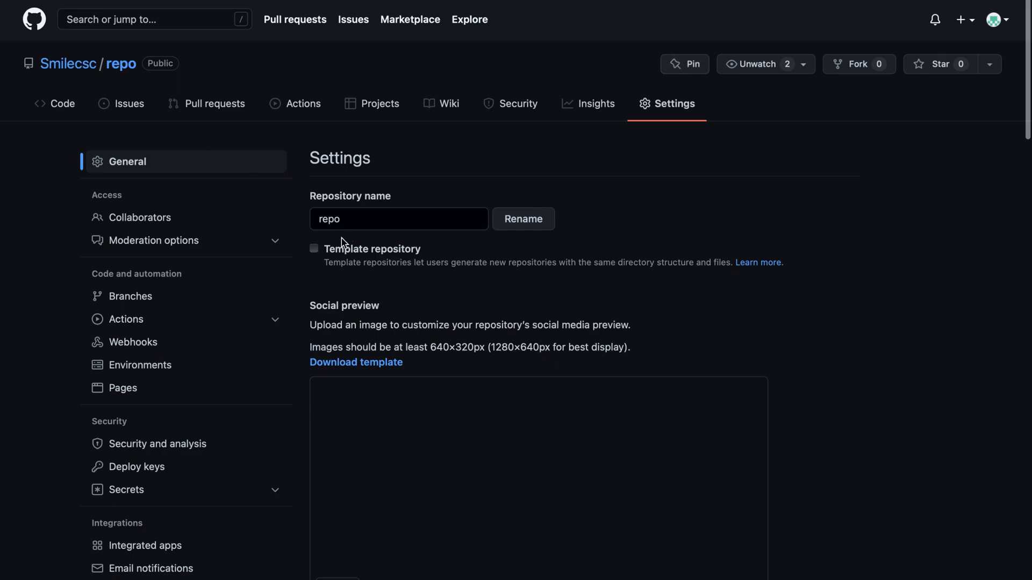
Open the circleci.com/hooks/github webhook of the repository for editing, and confirm access with the account password.
scroll(173, 334, "down", 5)
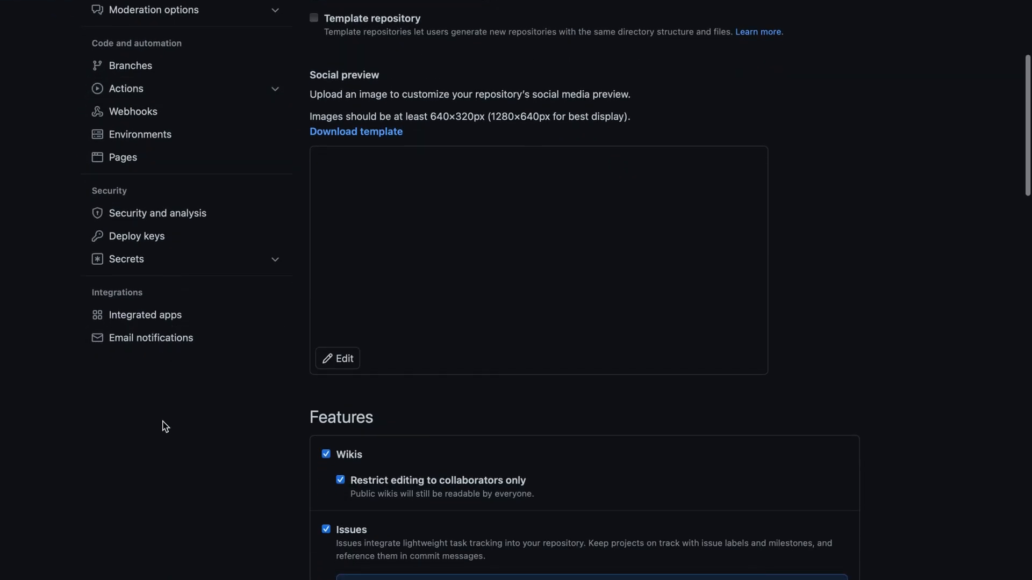
scroll(162, 421, "up", 2)
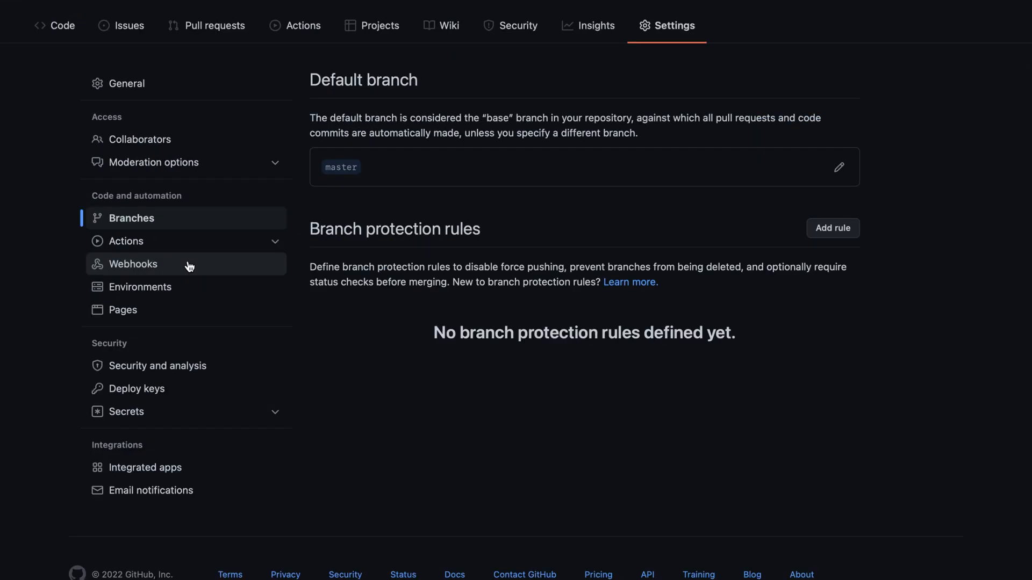
left_click(189, 263)
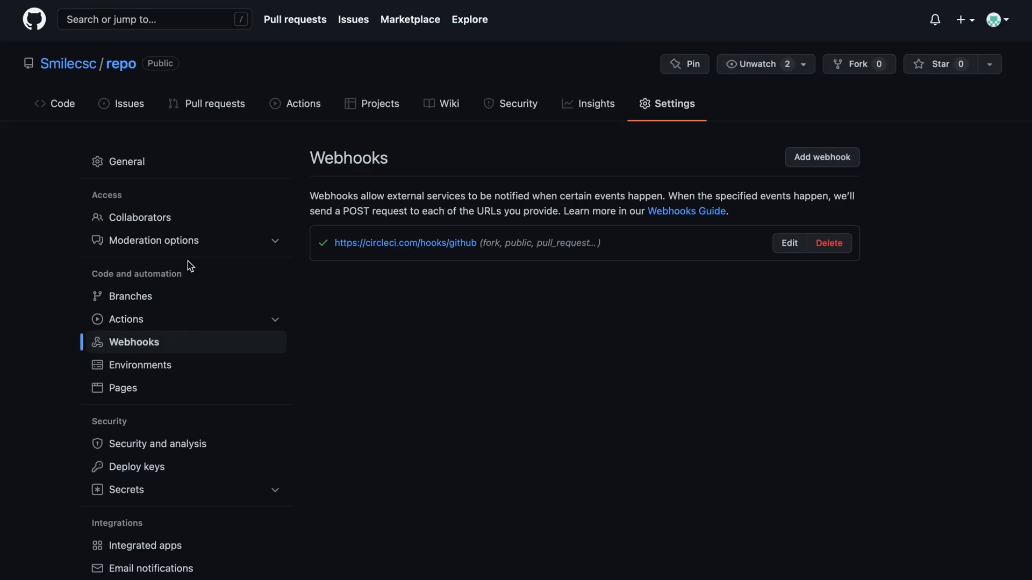
left_click(788, 243)
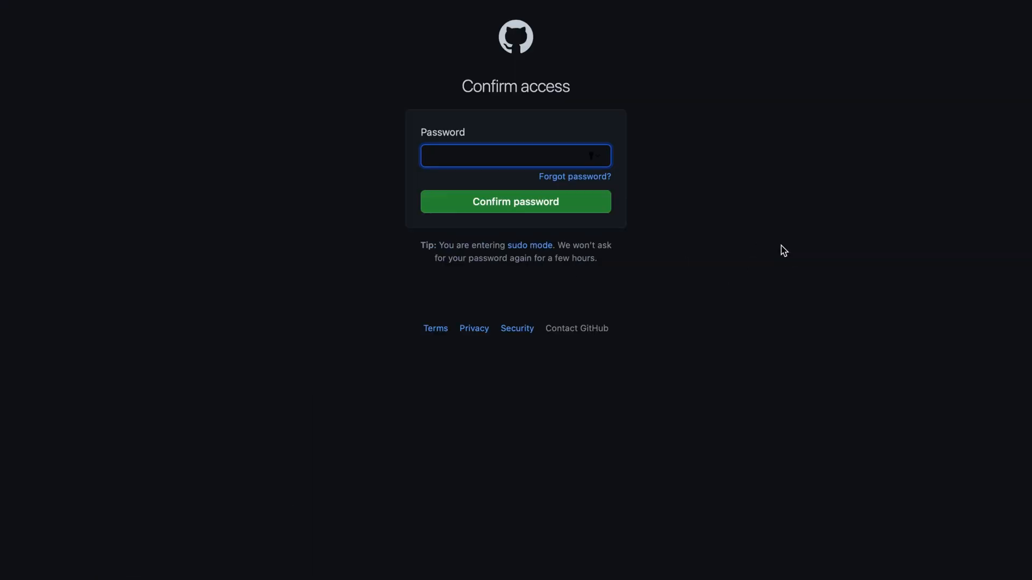
type("••••••••••")
left_click(568, 210)
left_click(556, 353)
Add Releases to the individual events that trigger the CircleCI webhook, and update the webhook.
scroll(596, 422, "down", 2)
scroll(607, 430, "down", 3)
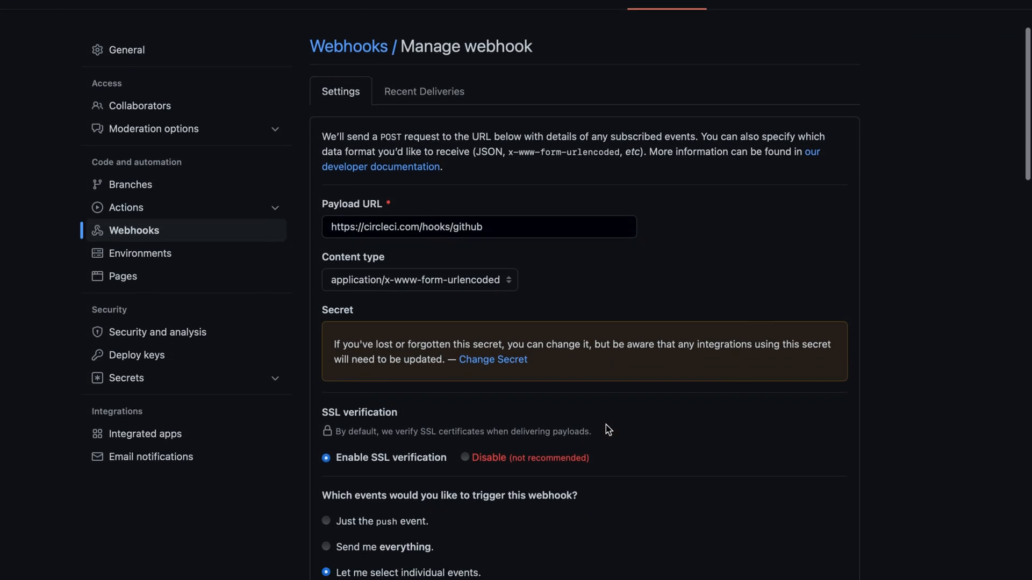
scroll(608, 430, "down", 2)
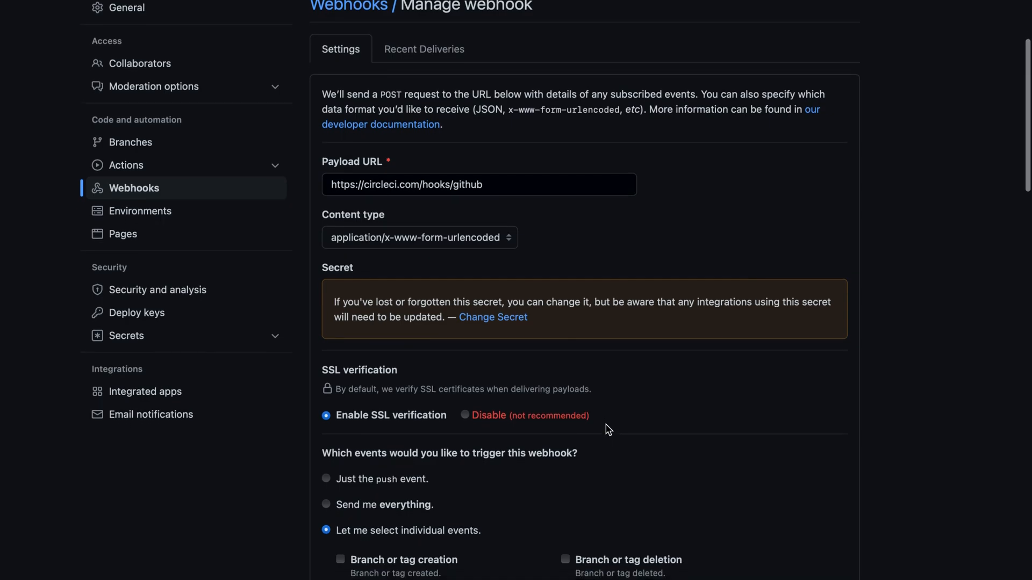
scroll(607, 430, "down", 3)
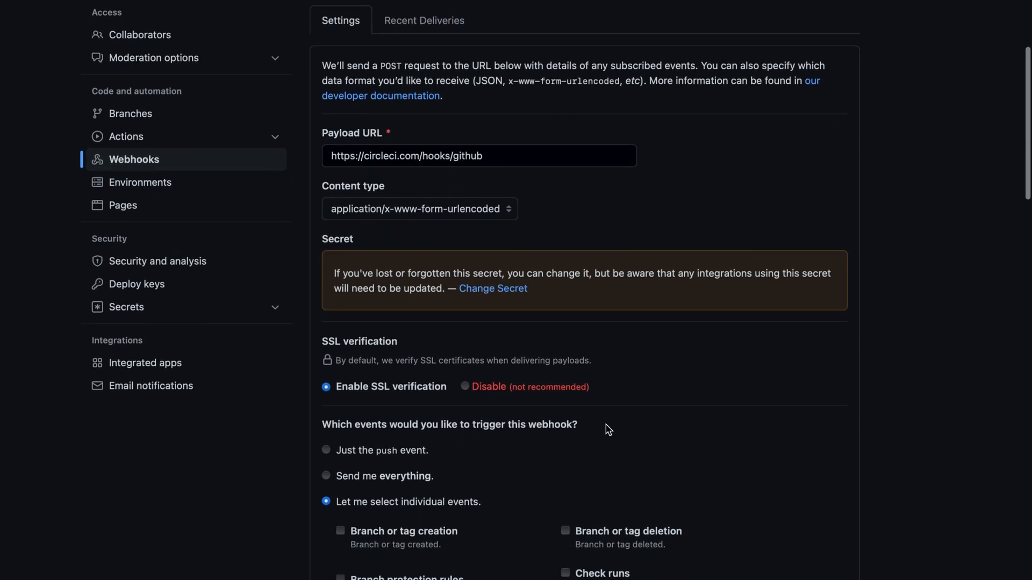
scroll(607, 430, "down", 1)
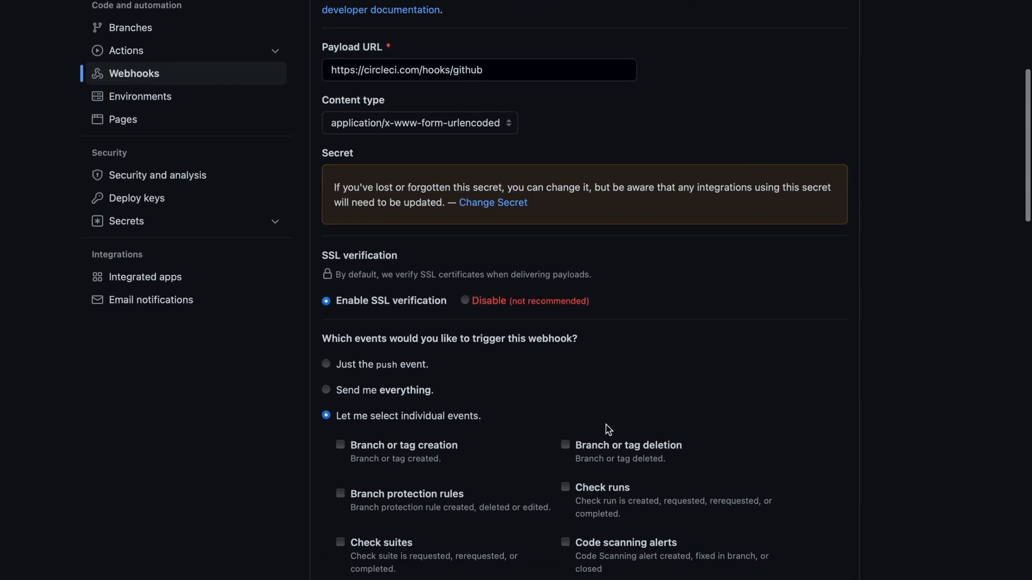
scroll(608, 430, "down", 3)
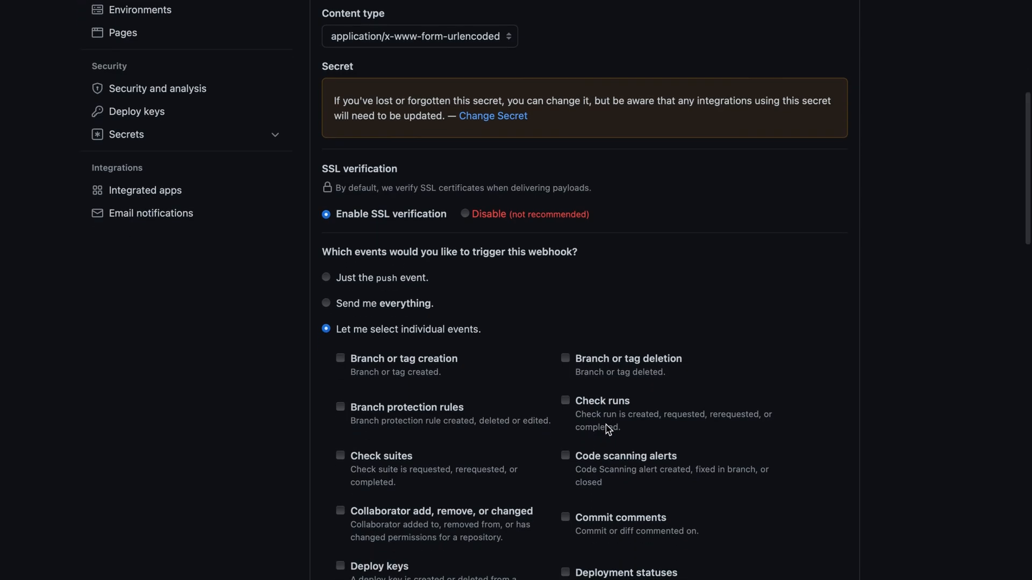
scroll(608, 428, "down", 1)
scroll(608, 428, "down", 2)
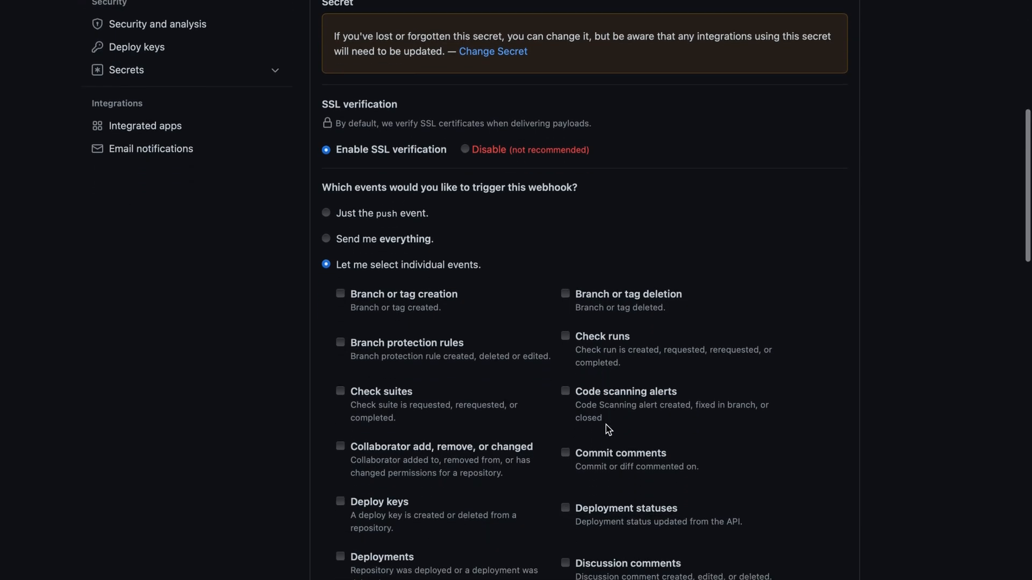
scroll(530, 454, "down", 3)
scroll(530, 454, "down", 2)
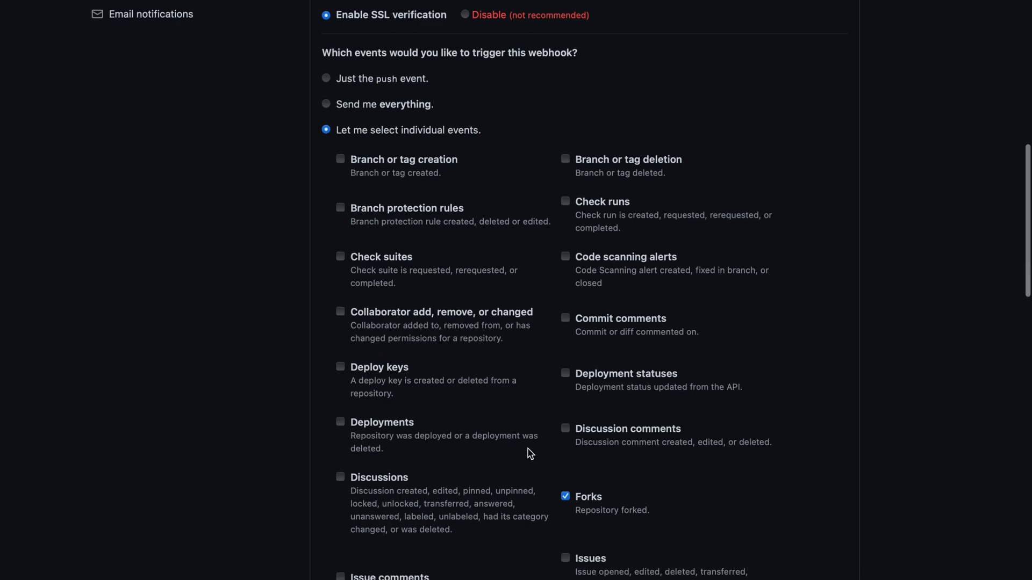
scroll(484, 414, "down", 15)
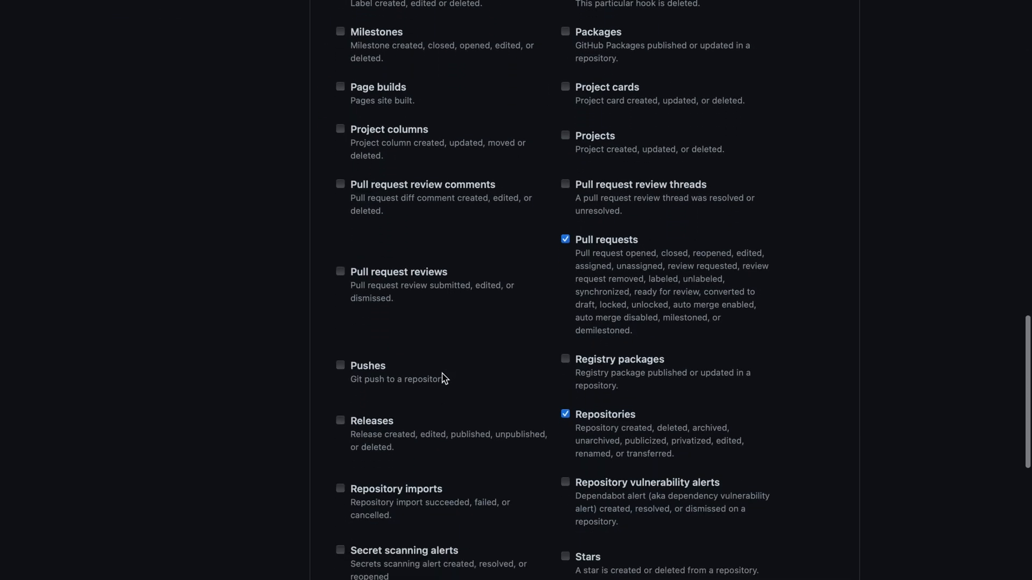
left_click(341, 363)
scroll(356, 543, "down", 8)
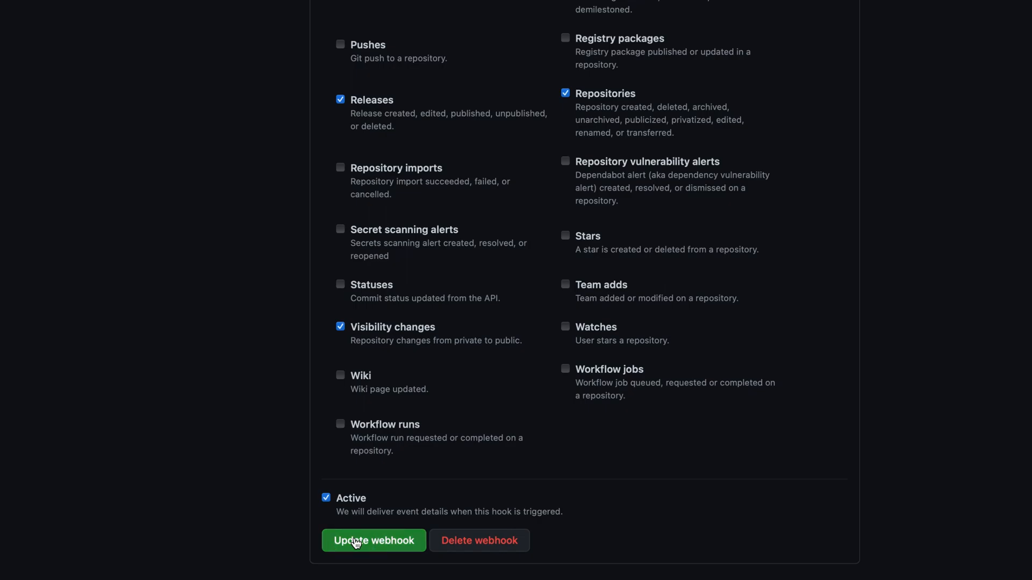
left_click(356, 541)
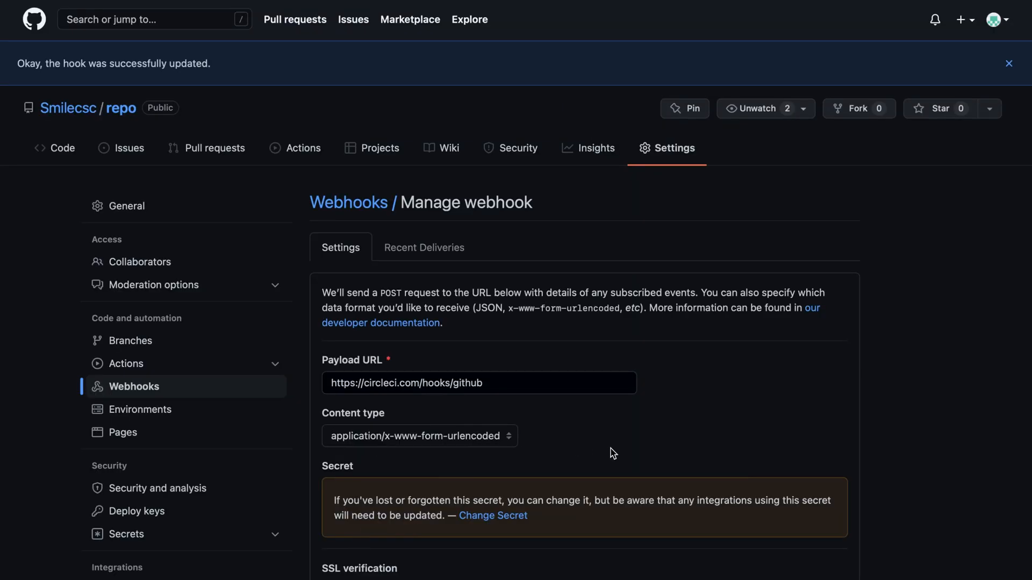
Switch to the advanced project settings of repo in CircleCI and enable Only build pull requests.
scroll(611, 455, "down", 1)
scroll(613, 454, "down", 1)
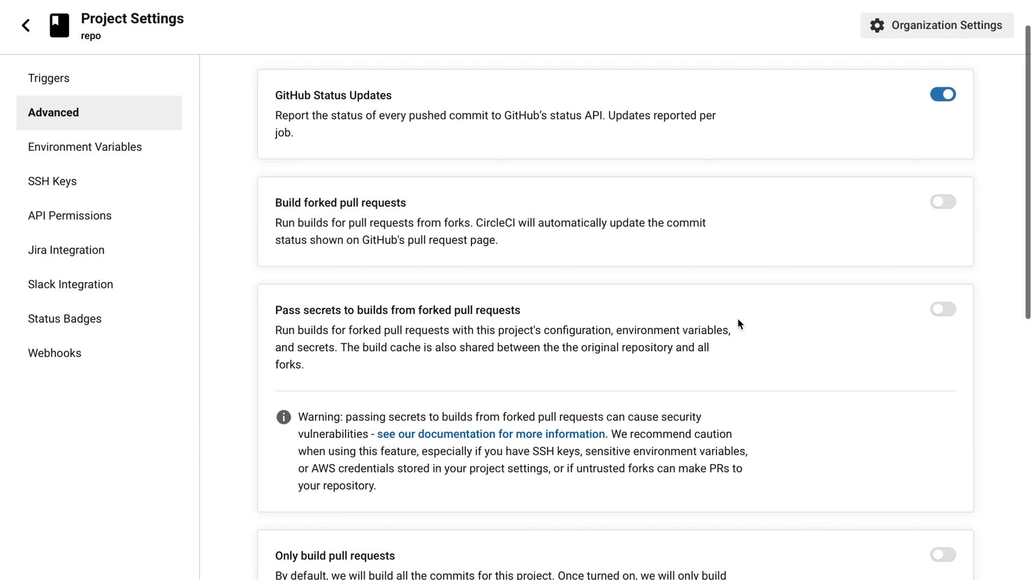
scroll(738, 321, "down", 1)
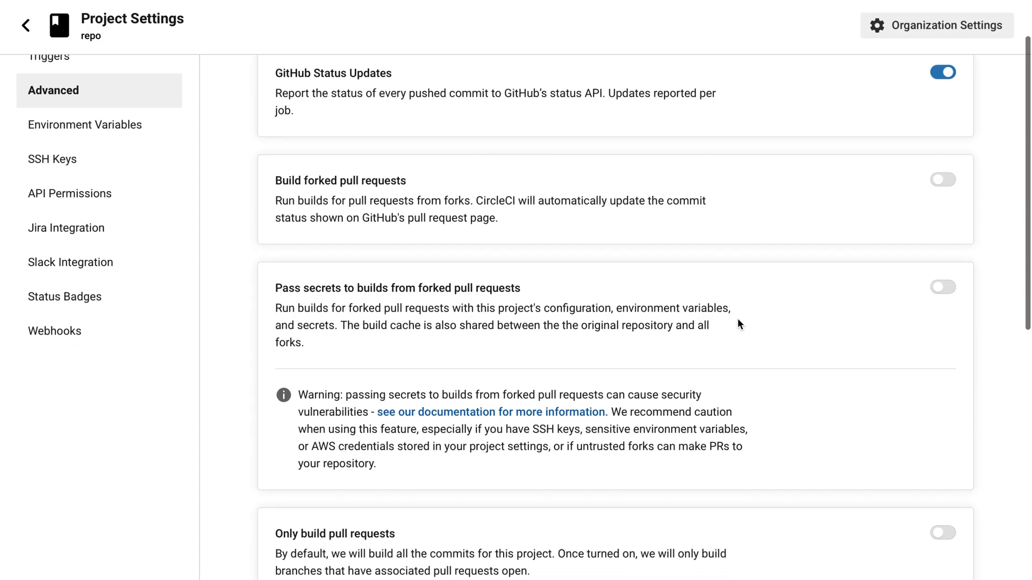
scroll(737, 322, "down", 1)
scroll(738, 322, "down", 1)
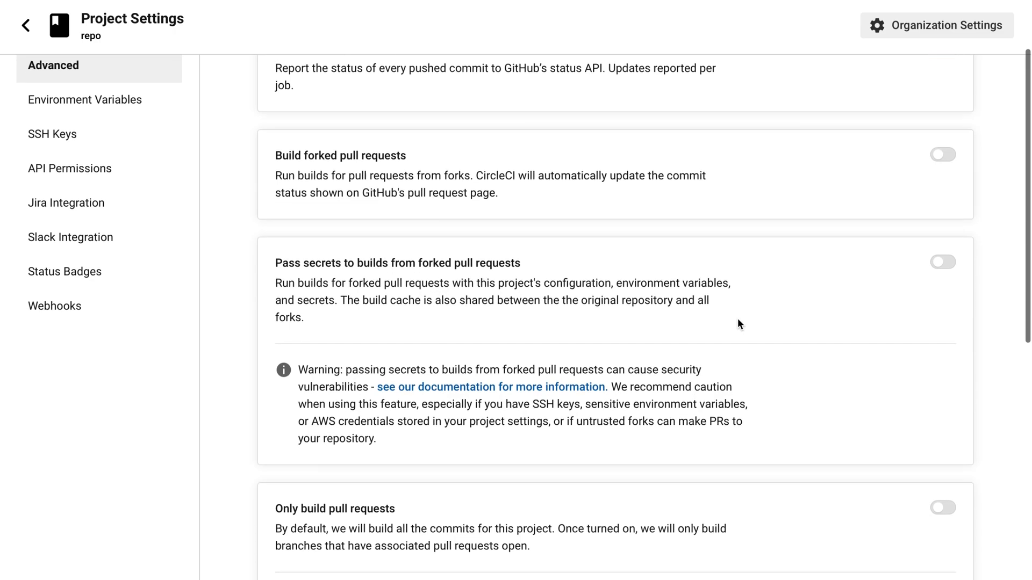
scroll(740, 324, "down", 2)
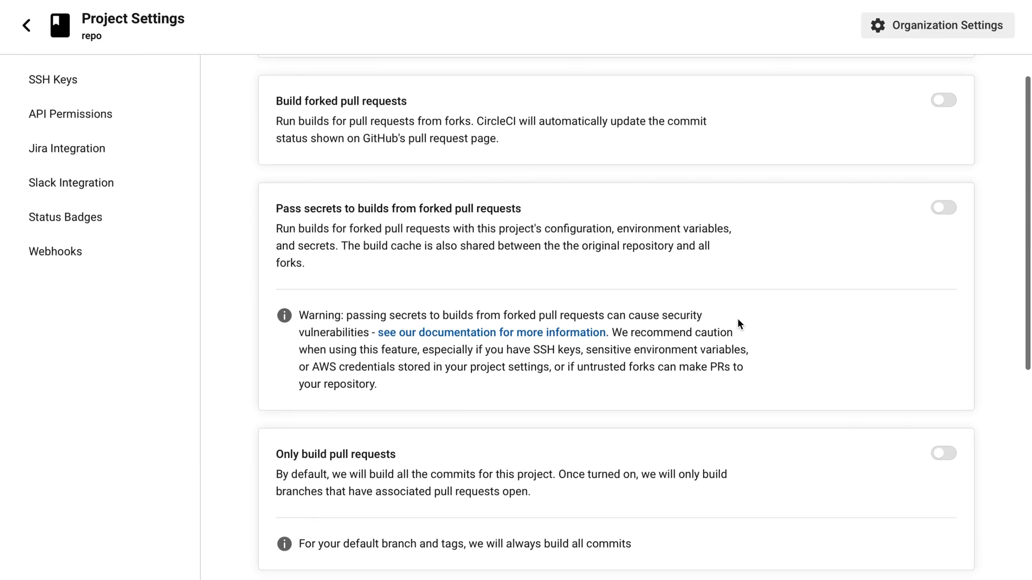
scroll(738, 321, "down", 3)
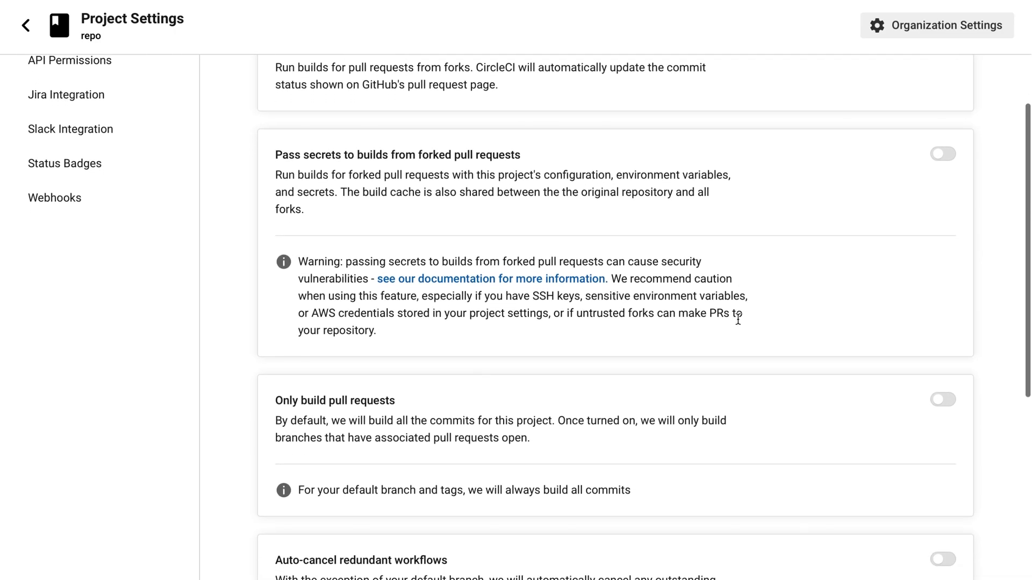
scroll(737, 321, "down", 4)
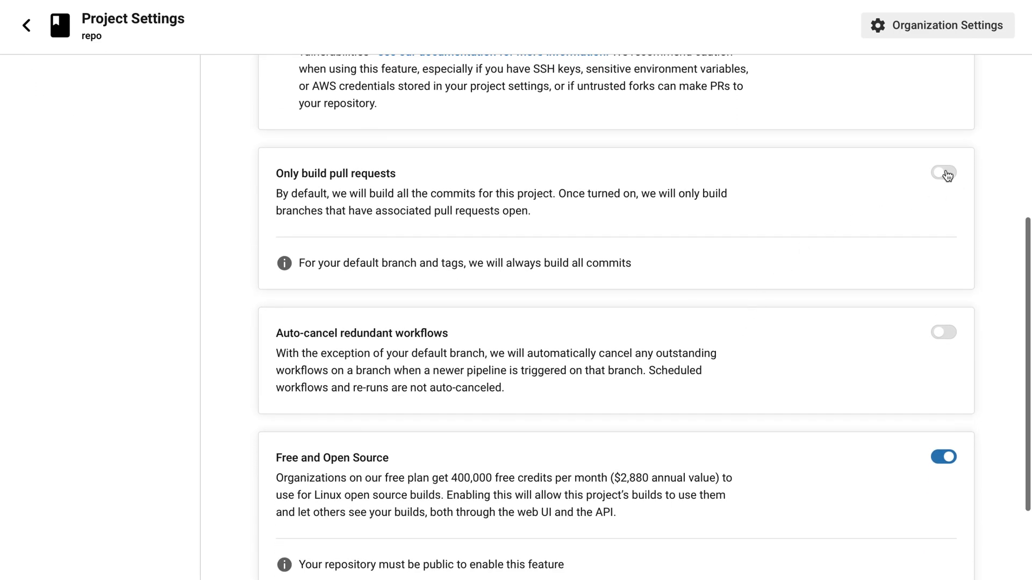
left_click(946, 175)
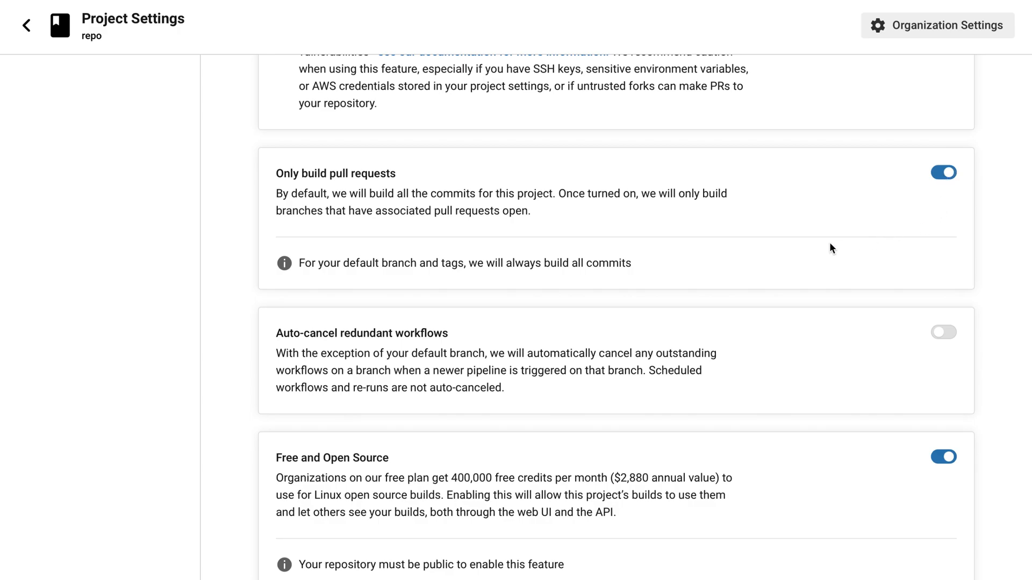
scroll(832, 248, "down", 1)
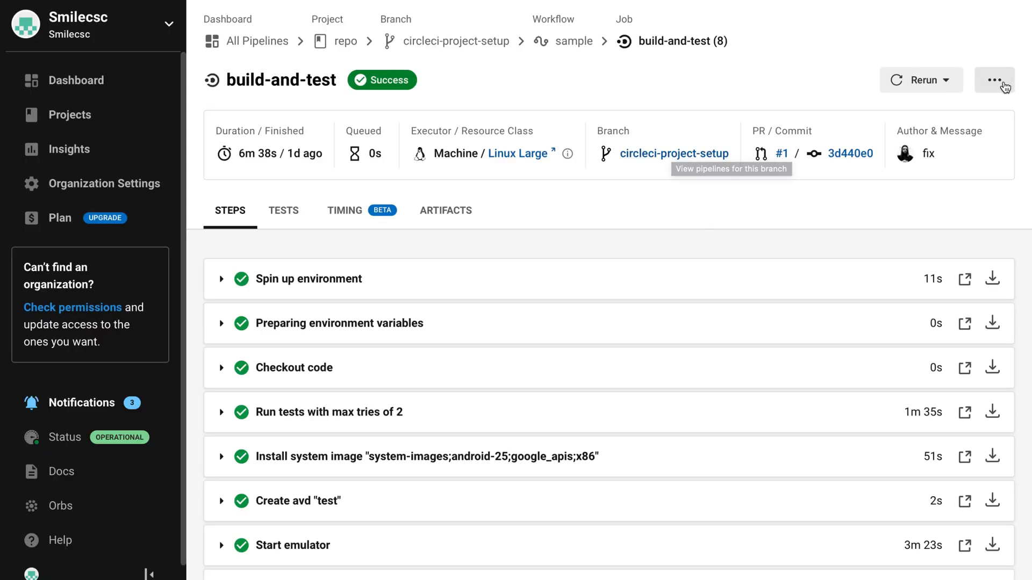
Open the config.yml behind the build-and-test job, go to the latest config, and select the master branch.
left_click(1001, 83)
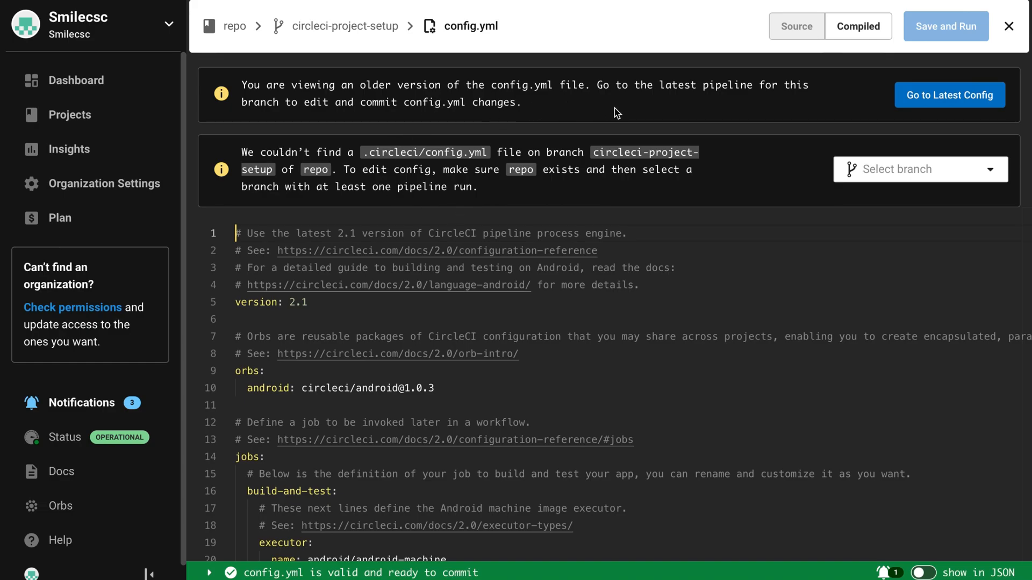
left_click(920, 101)
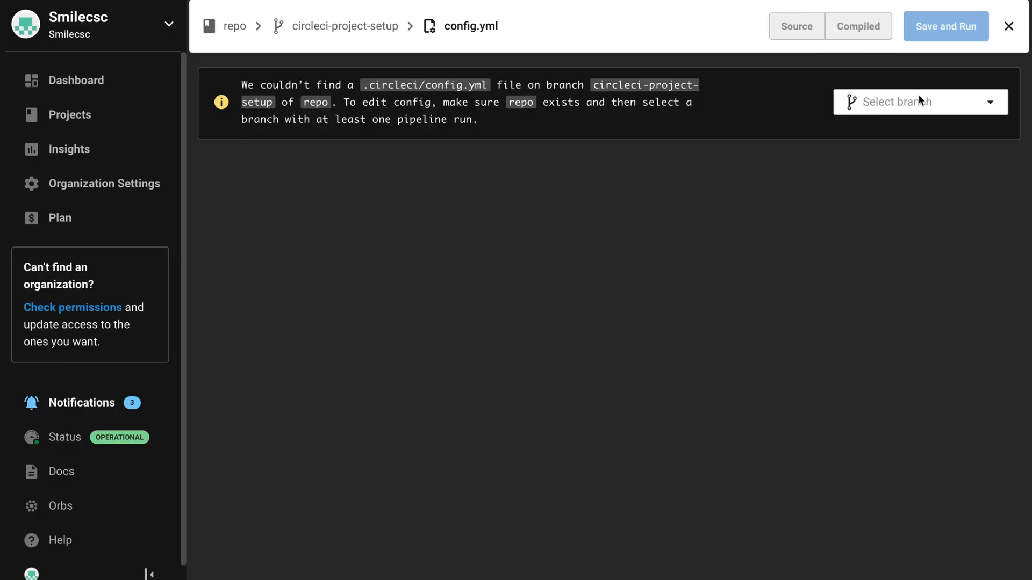
left_click(920, 102)
left_click(876, 183)
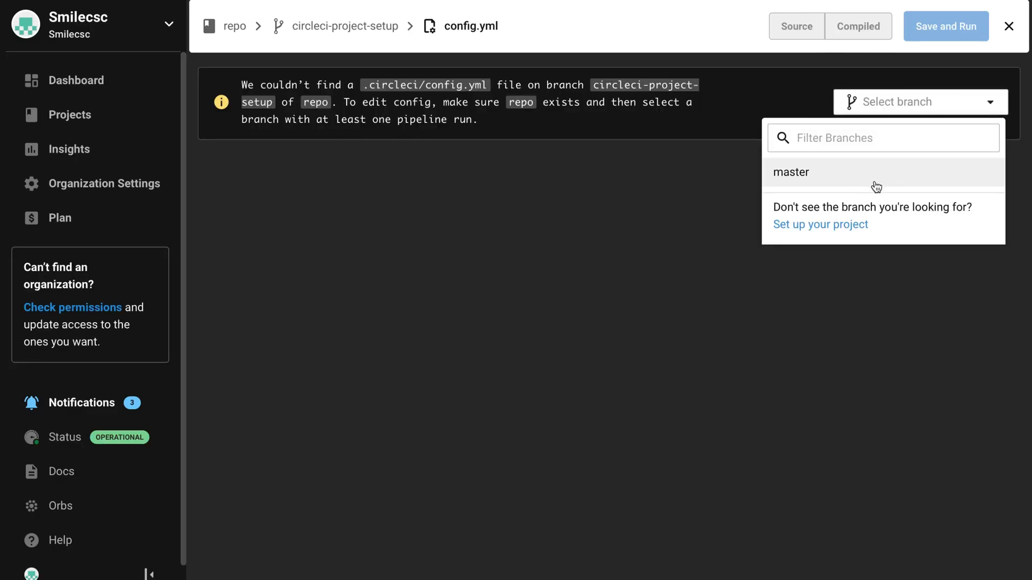
left_click(876, 182)
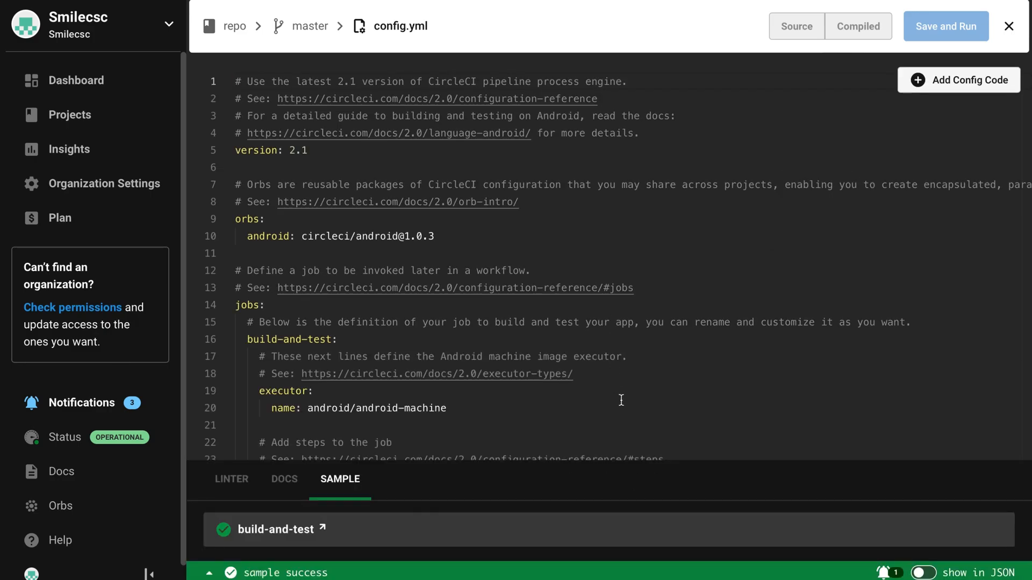
Examine the build-and-test job in config.yml, highlighting the android/run-tests step and its Gradle test command.
scroll(621, 401, "down", 2)
scroll(621, 401, "down", 2)
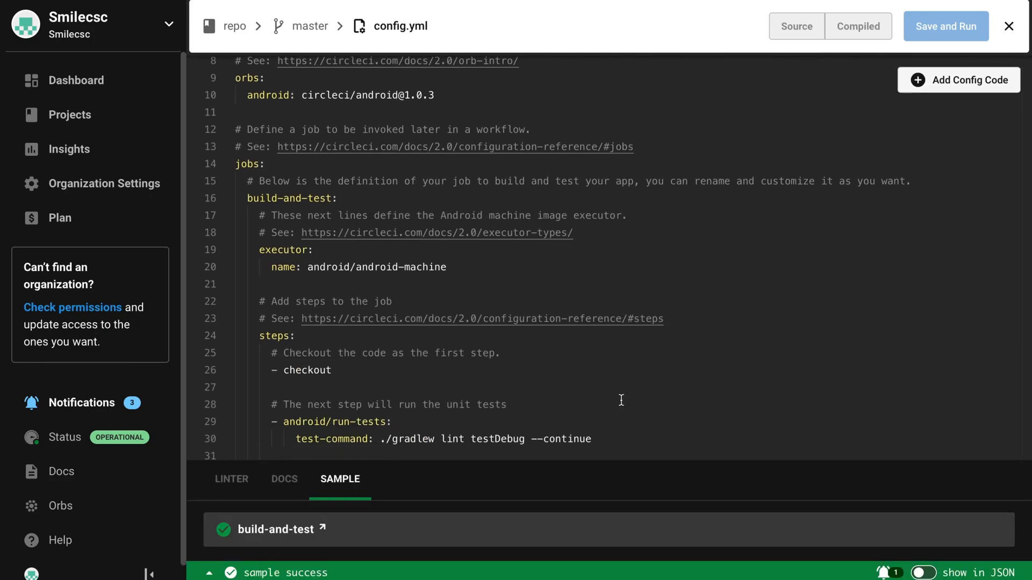
scroll(621, 401, "down", 4)
scroll(621, 400, "down", 1)
left_click_drag(265, 194, 596, 231)
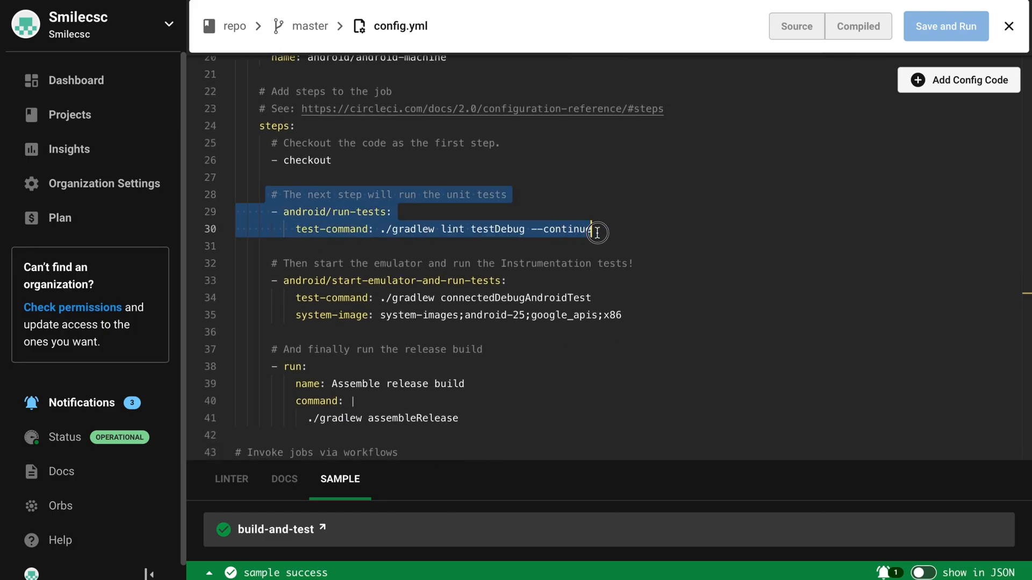
scroll(490, 332, "down", 2)
left_click(497, 318)
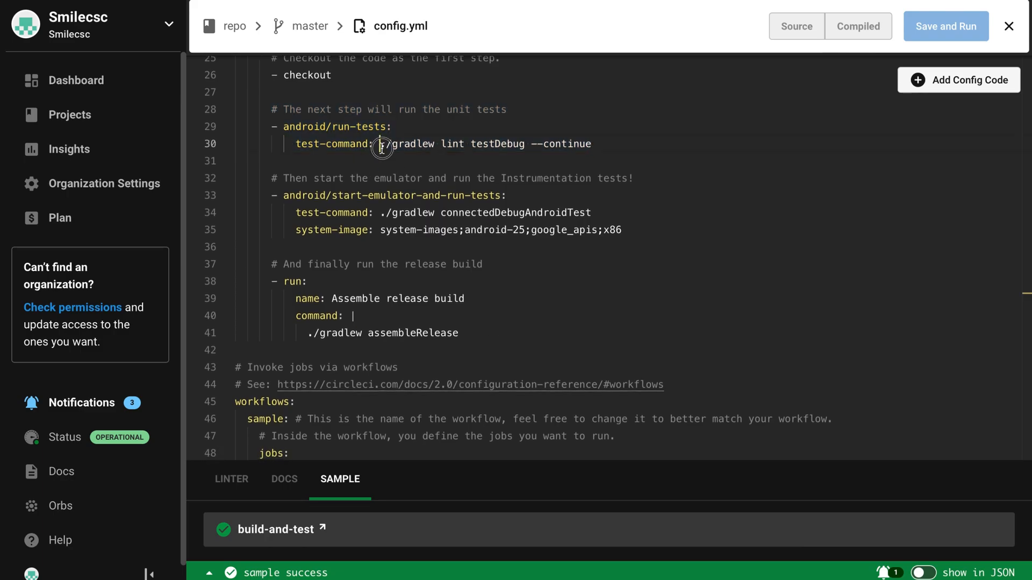
left_click_drag(380, 143, 592, 144)
scroll(430, 299, "down", 1)
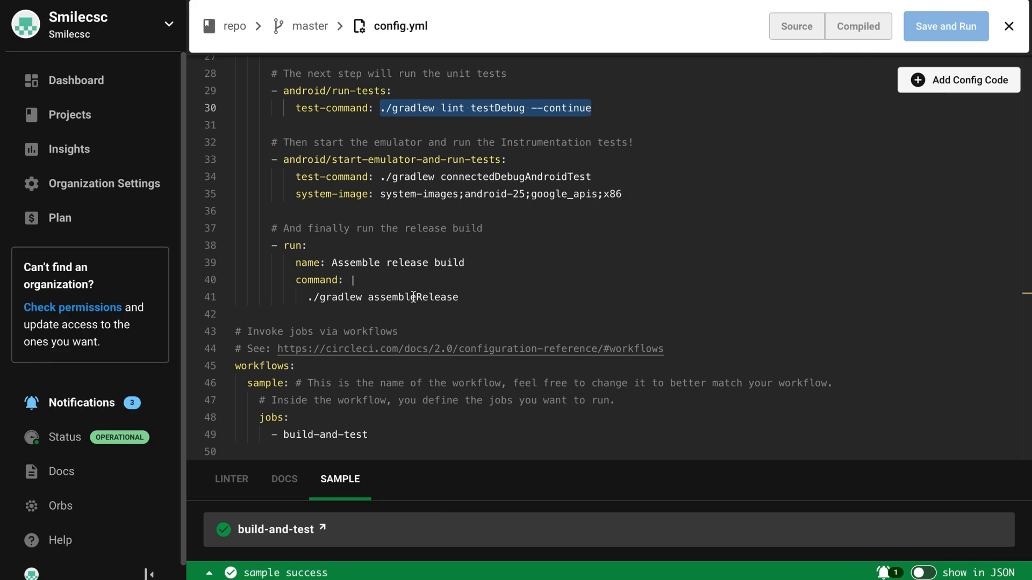
Highlight the name and command of the Assemble release build step, and the android/start-emulator-and-run-tests step.
left_click_drag(283, 260, 535, 264)
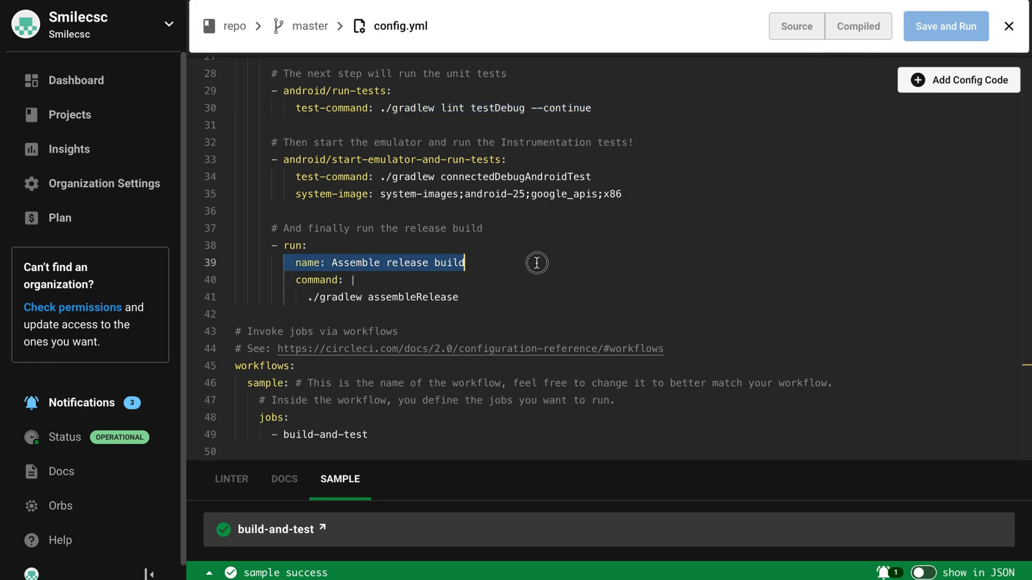
left_click(509, 318)
left_click_drag(289, 282, 464, 310)
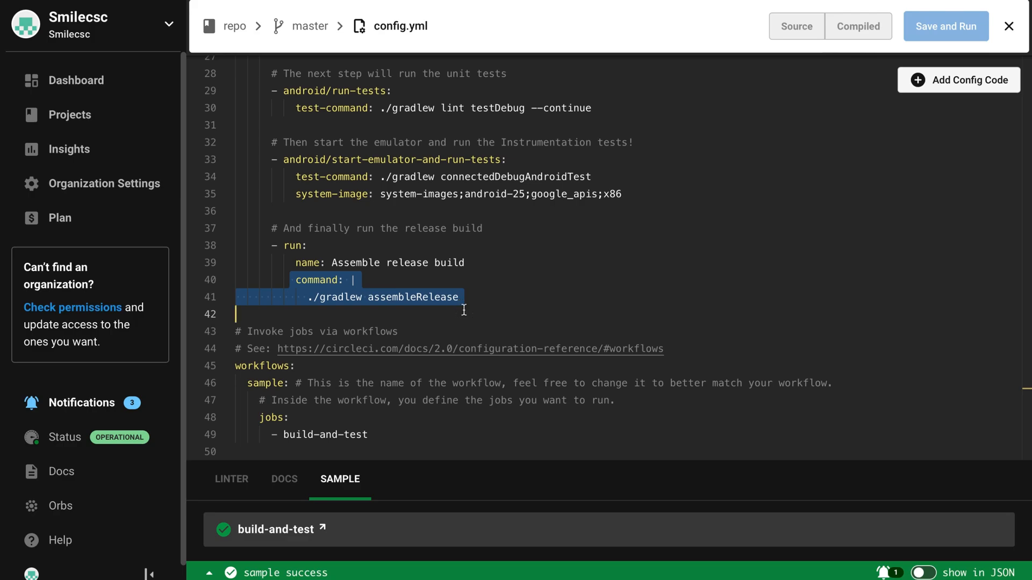
scroll(430, 271, "up", 2)
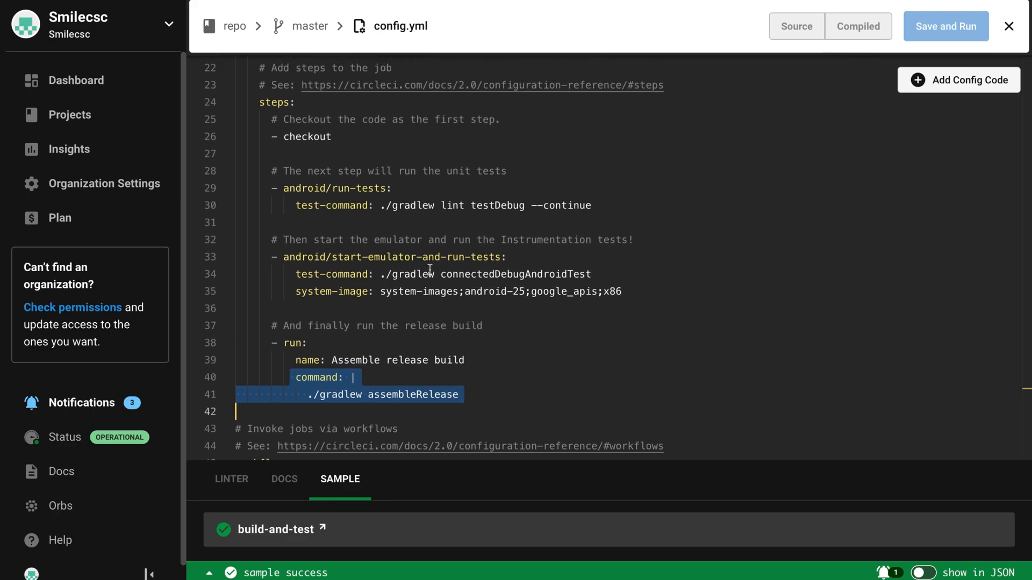
left_click_drag(260, 250, 491, 274)
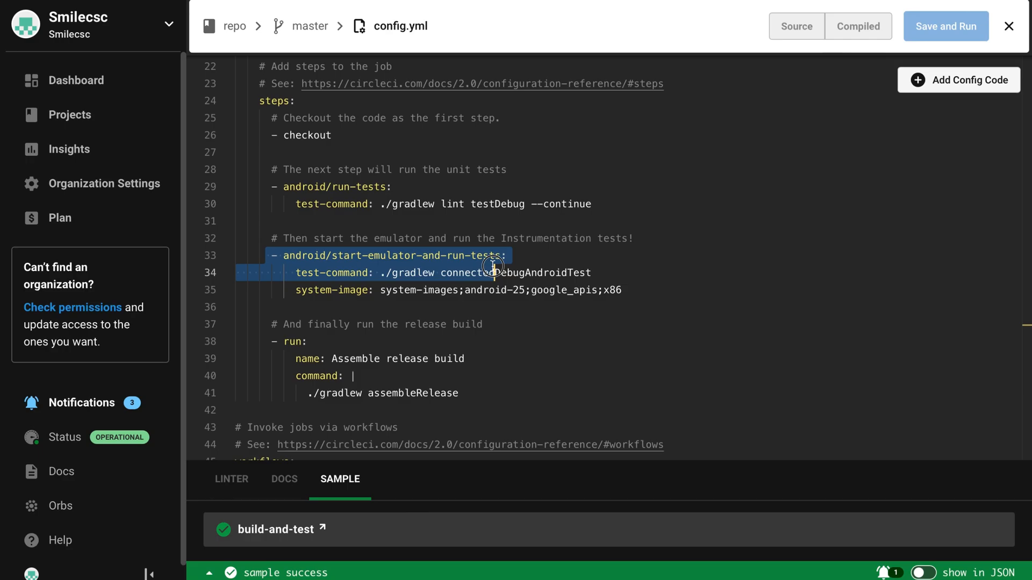
left_click(488, 304)
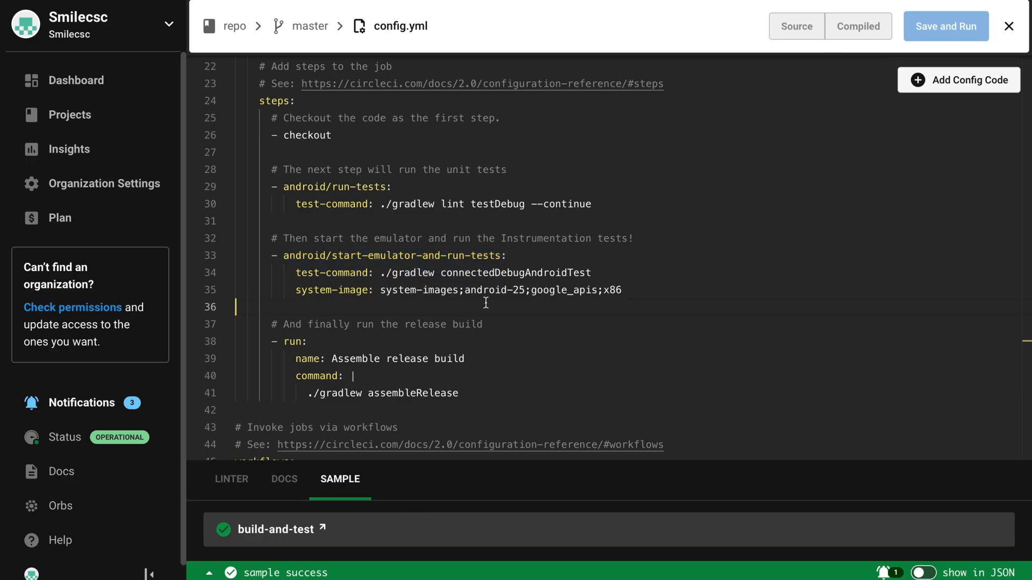
Switch to Android Studio, look at the assemble and assembleAndroidTest Gradle tasks, and run ./gradlew lint testDebug in the project's terminal.
scroll(485, 303, "up", 6)
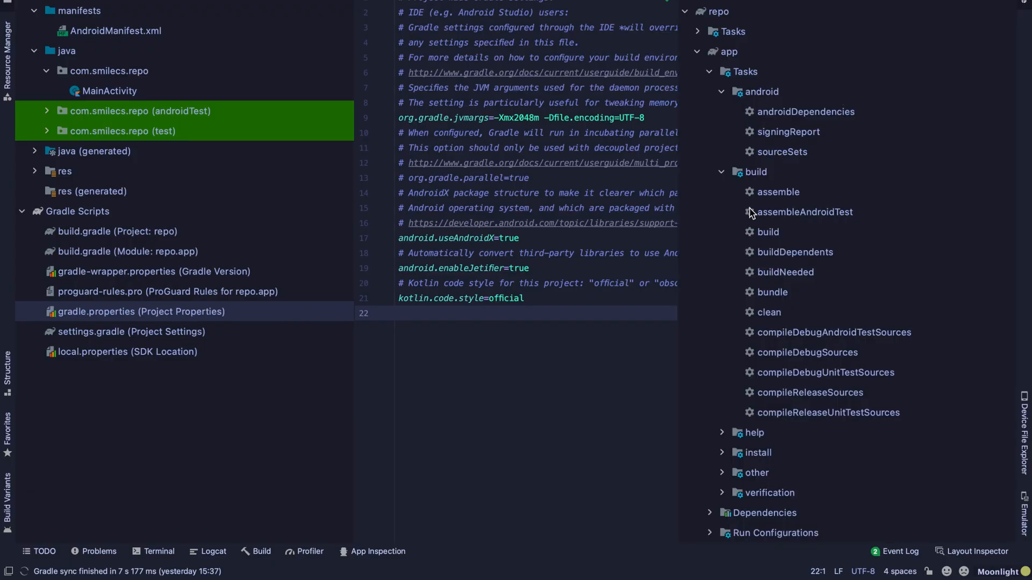
left_click(781, 195)
left_click(786, 215)
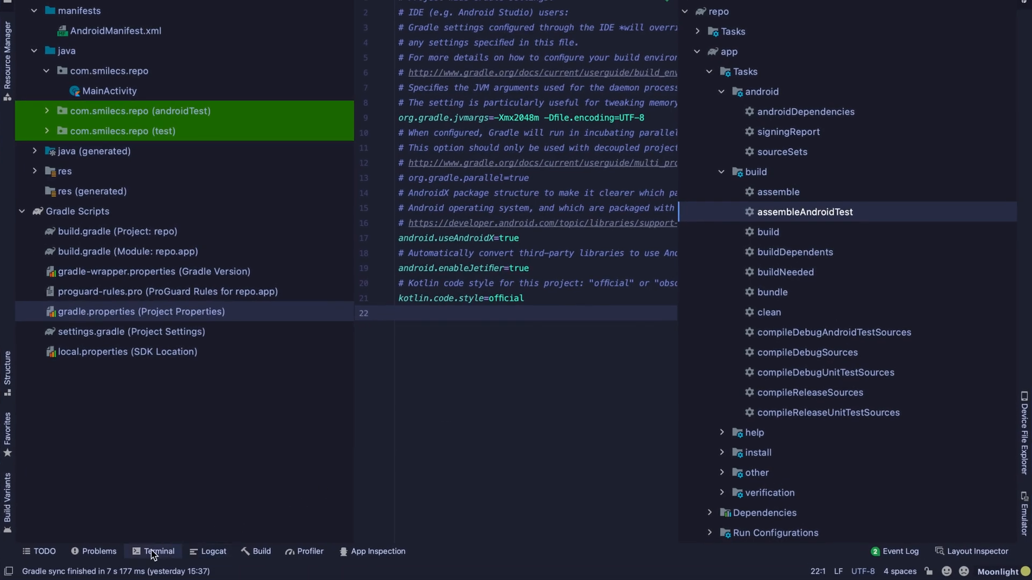
left_click(153, 552)
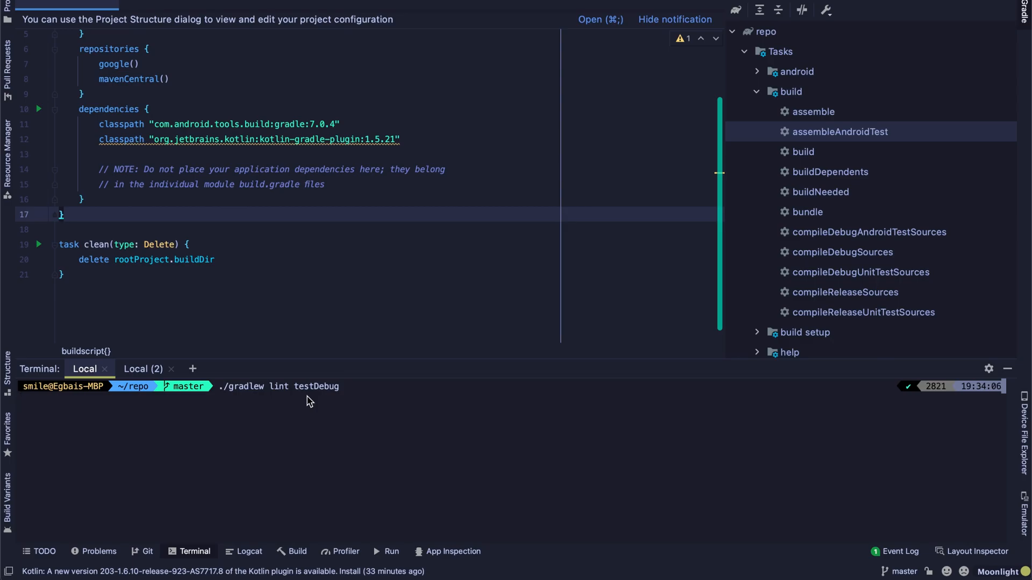
key("Return")
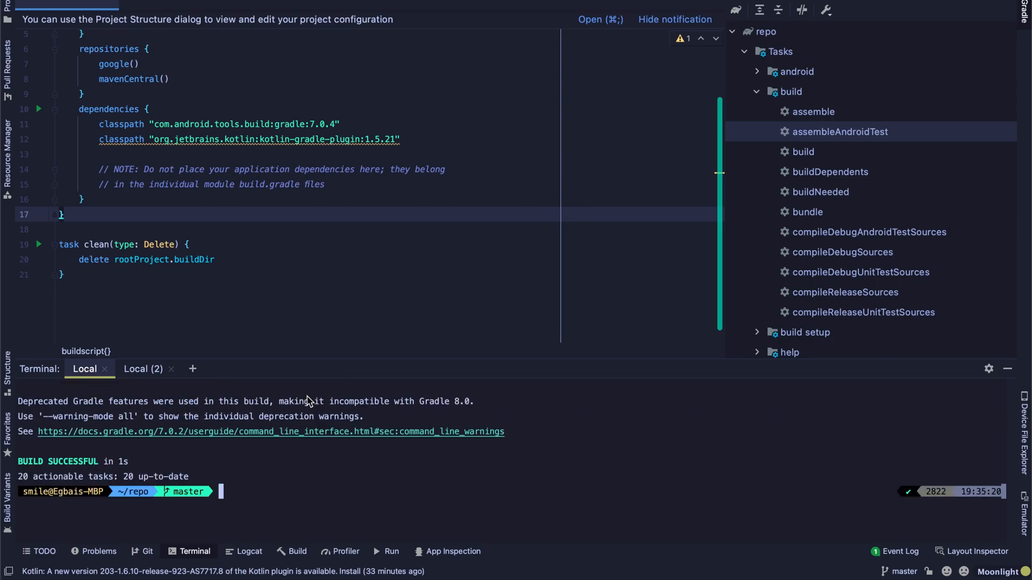
Commit all changes on the test_webhook branch with the message "test webhook" and push them to origin.
type("git add .")
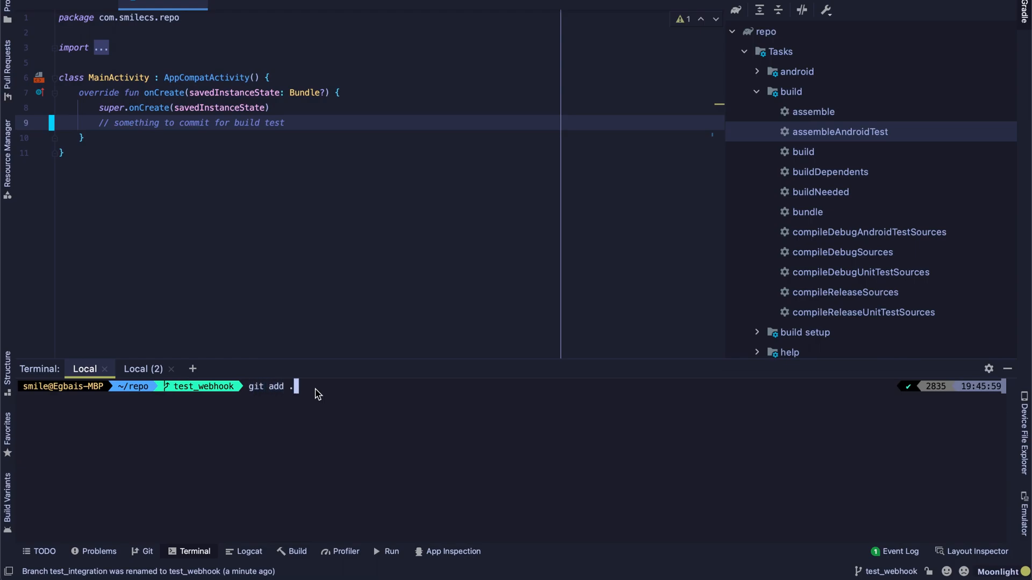
key("Return")
type("git commit -m \"test webhook\"")
key("Return")
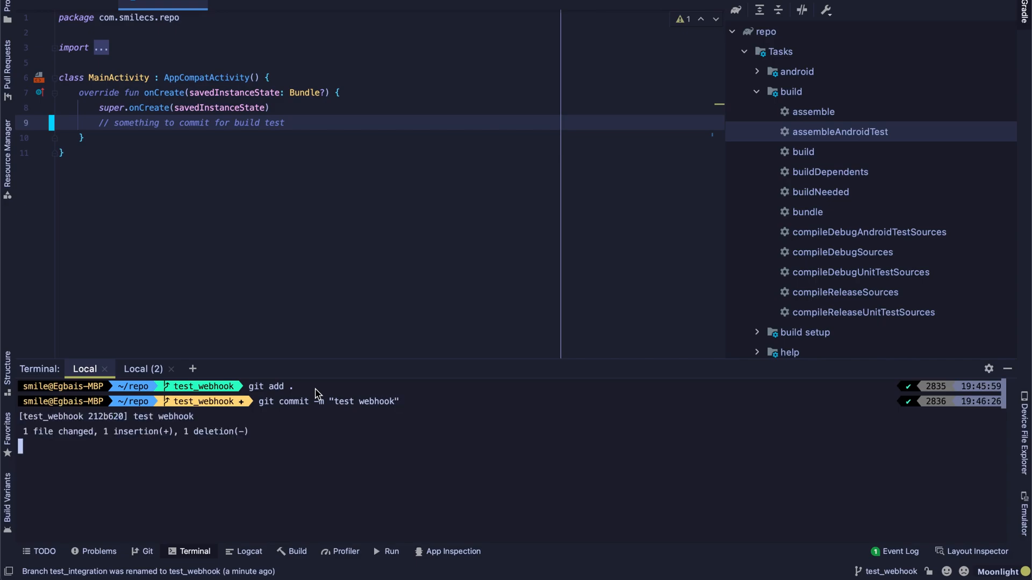
type("git push origin")
key("Return")
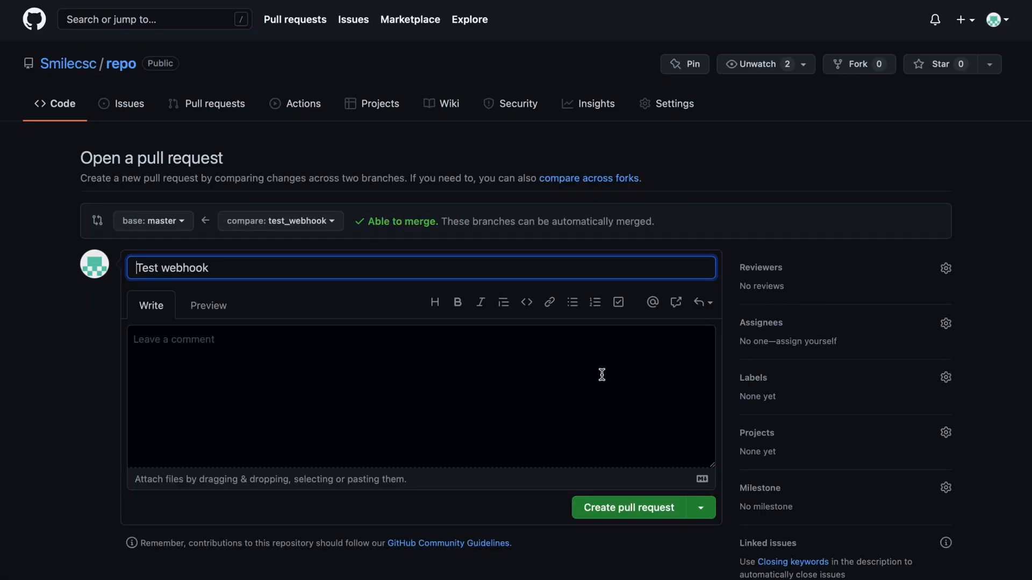
Switch to GitHub and create the pull request "Test webhook" from test_webhook into master.
scroll(601, 375, "down", 1)
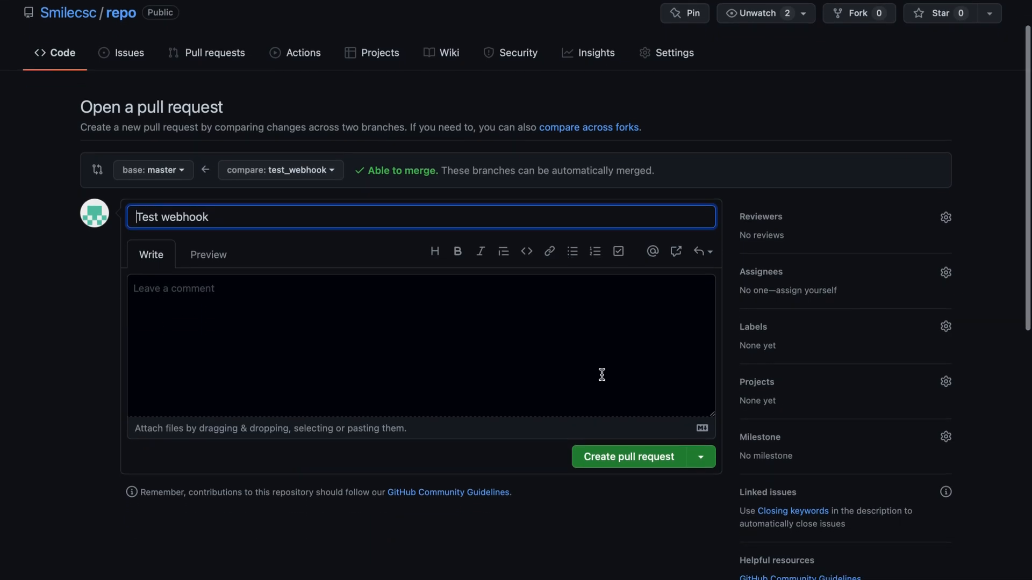
left_click(644, 464)
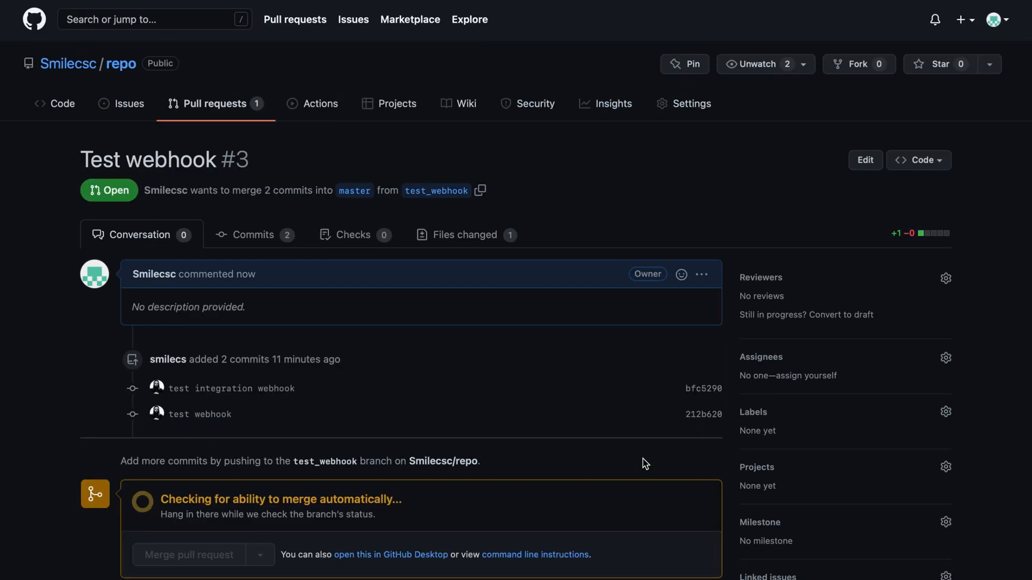
Examine the CircleCI build-and-test check on the pull request, and switch to the All Pipelines dashboard in CircleCI.
scroll(646, 464, "down", 3)
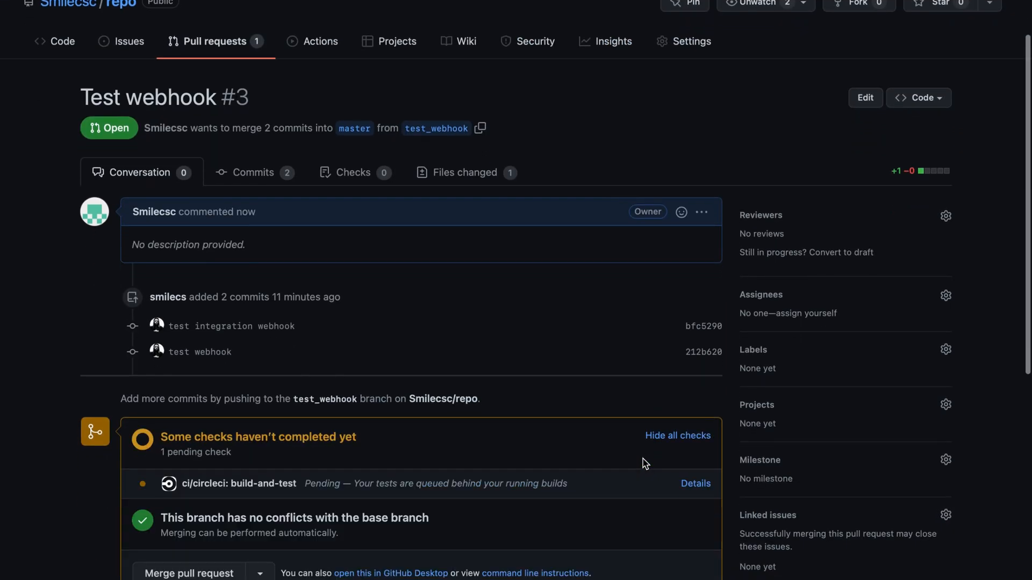
scroll(598, 503, "down", 1)
scroll(598, 503, "down", 3)
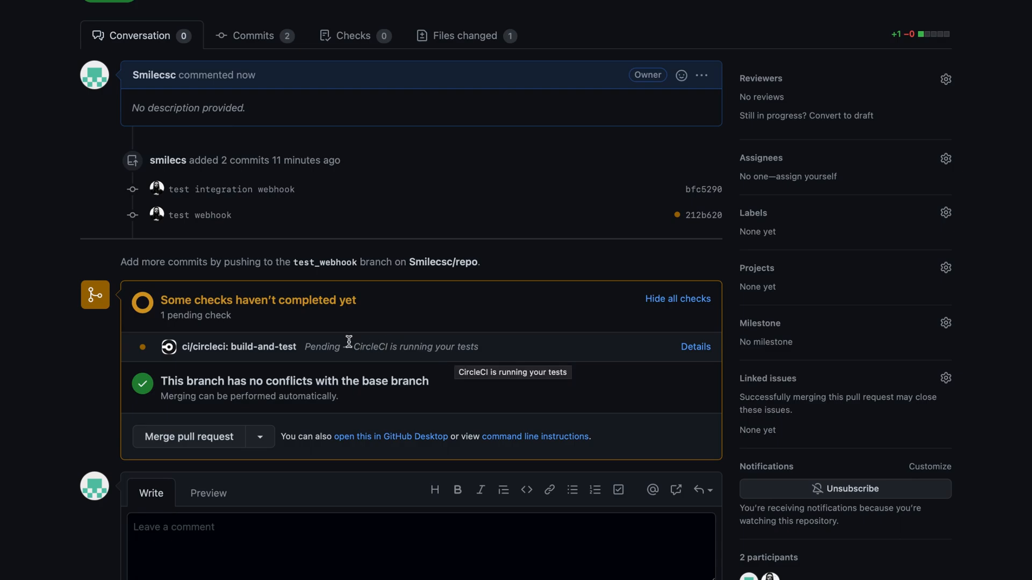
left_click(42, 0)
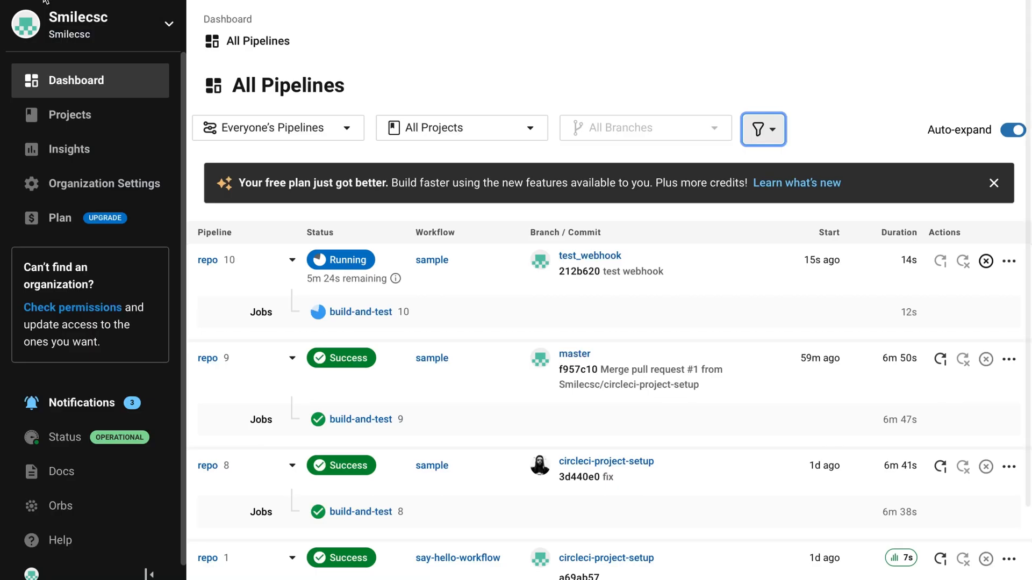